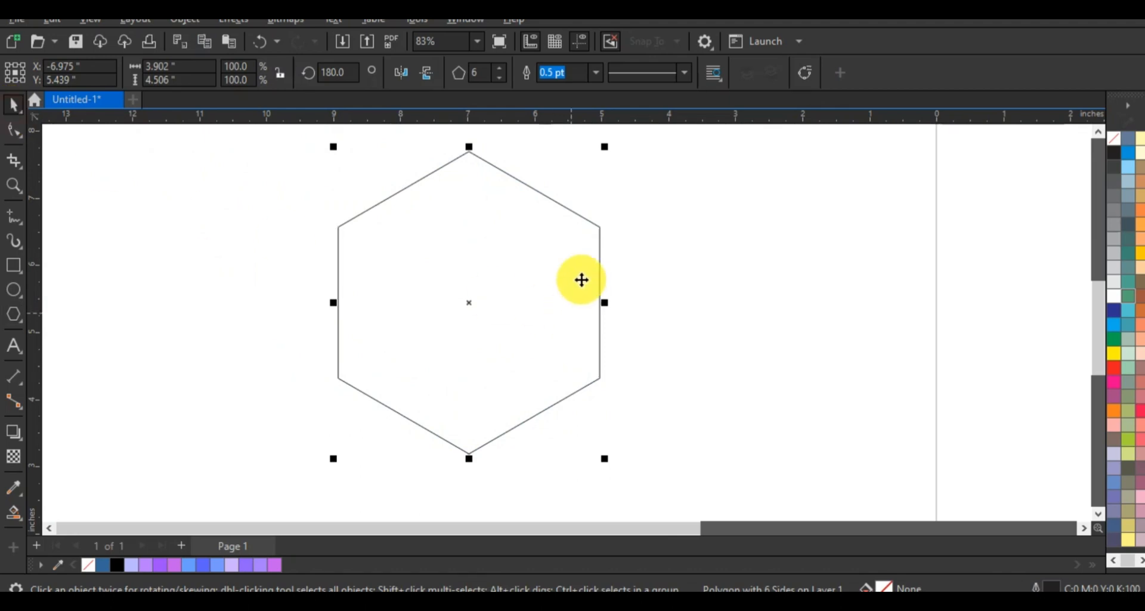
Fillet all corners of the hexagon with a 0.29-inch radius.
left_click(464, 20)
mouse_move(528, 250)
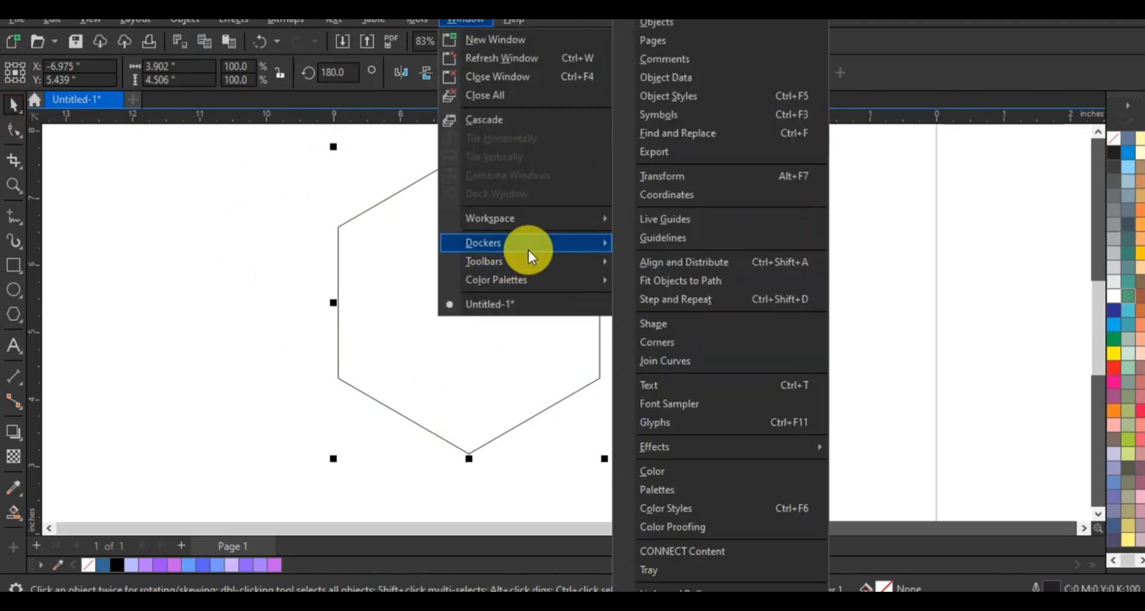
left_click(678, 350)
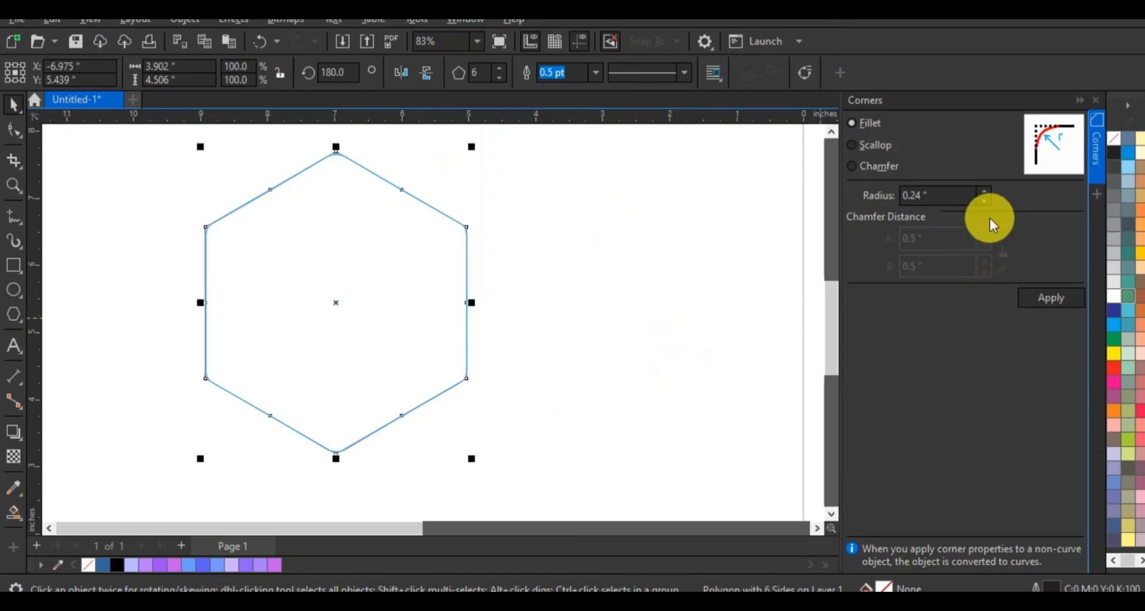
left_click(984, 200)
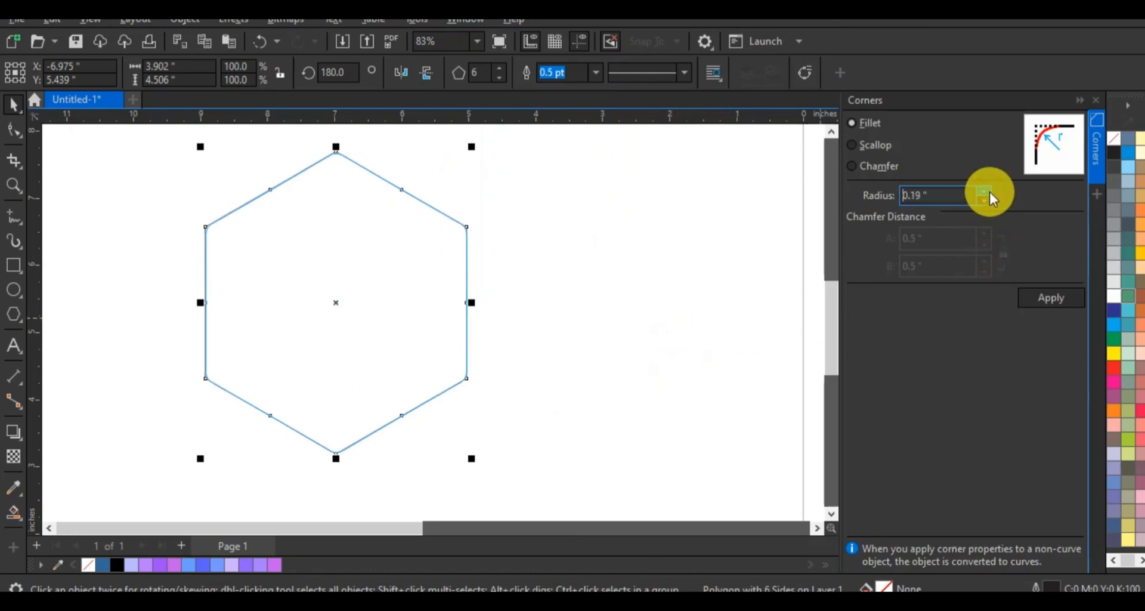
left_click(989, 191)
left_click(990, 191)
left_click(1064, 297)
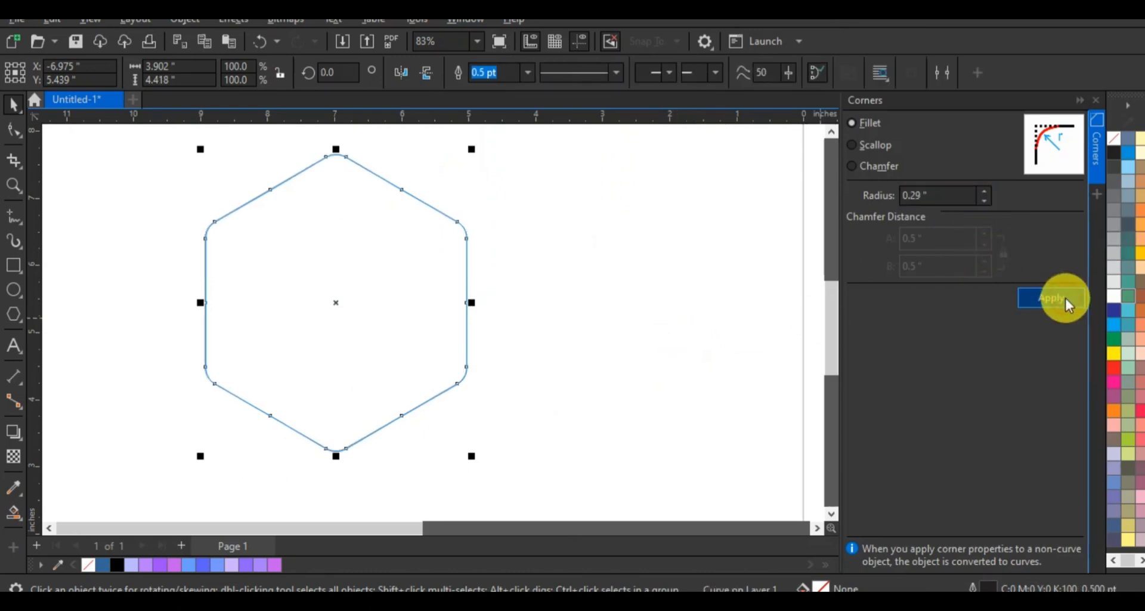
left_click(786, 226)
left_click(1093, 100)
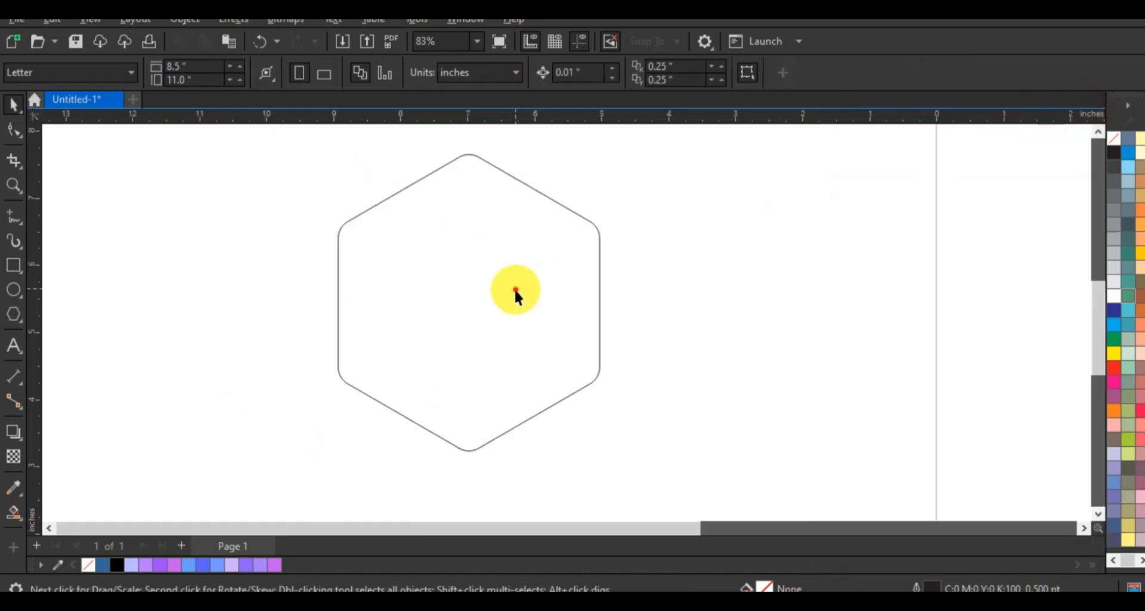
left_click(514, 288)
left_click(154, 196)
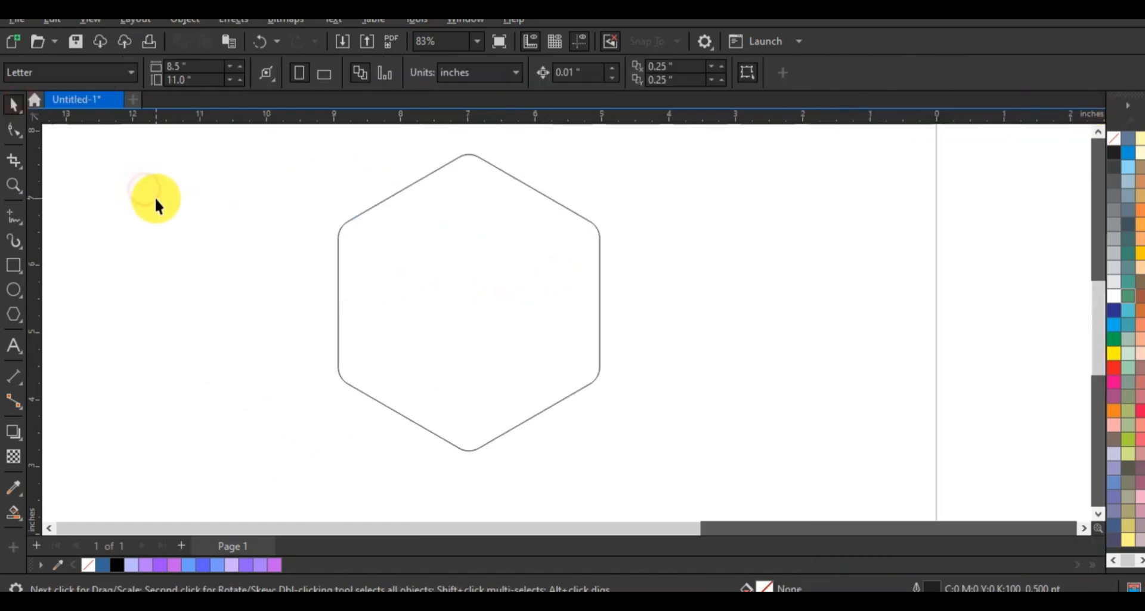
Draw a straight vertical line about 5.15 inches long in the empty area beside the hexagon's left side.
left_click(14, 217)
left_click(154, 150)
left_click(153, 429)
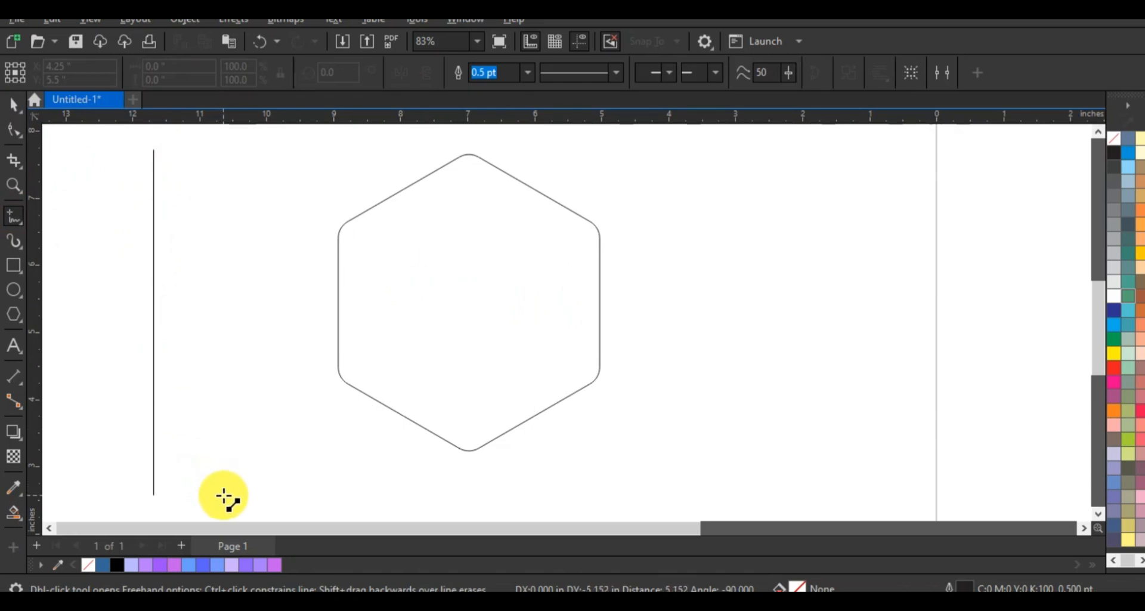
left_click(225, 494)
Duplicate the vertical line twice toward the hexagon, spacing the copies about 1 inch apart.
left_click(18, 111)
left_click_drag(153, 324, 222, 334)
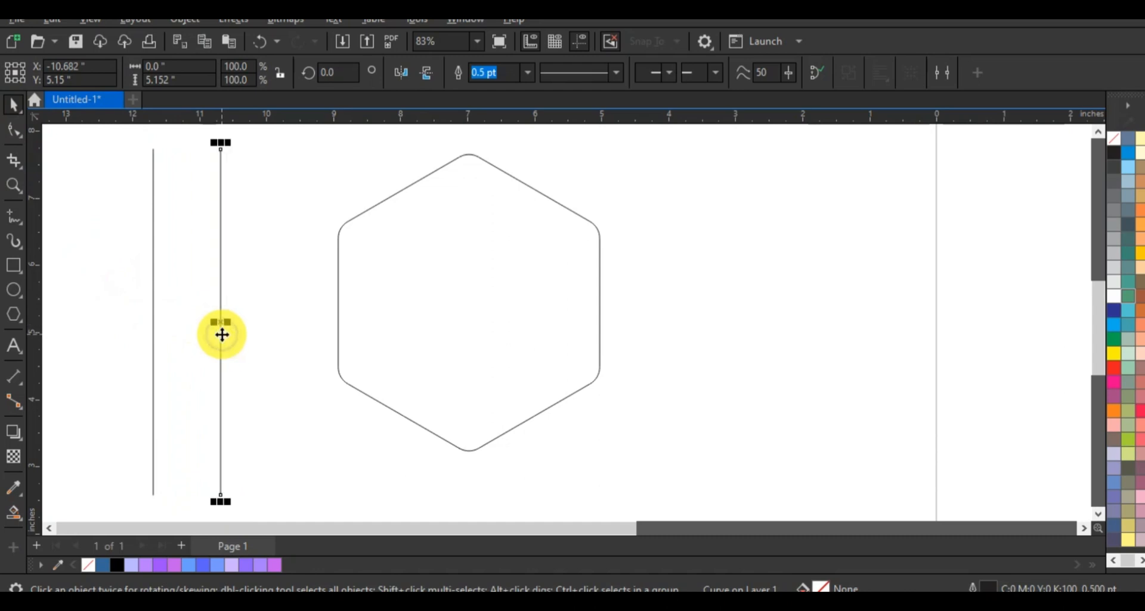
key("ctrl+r")
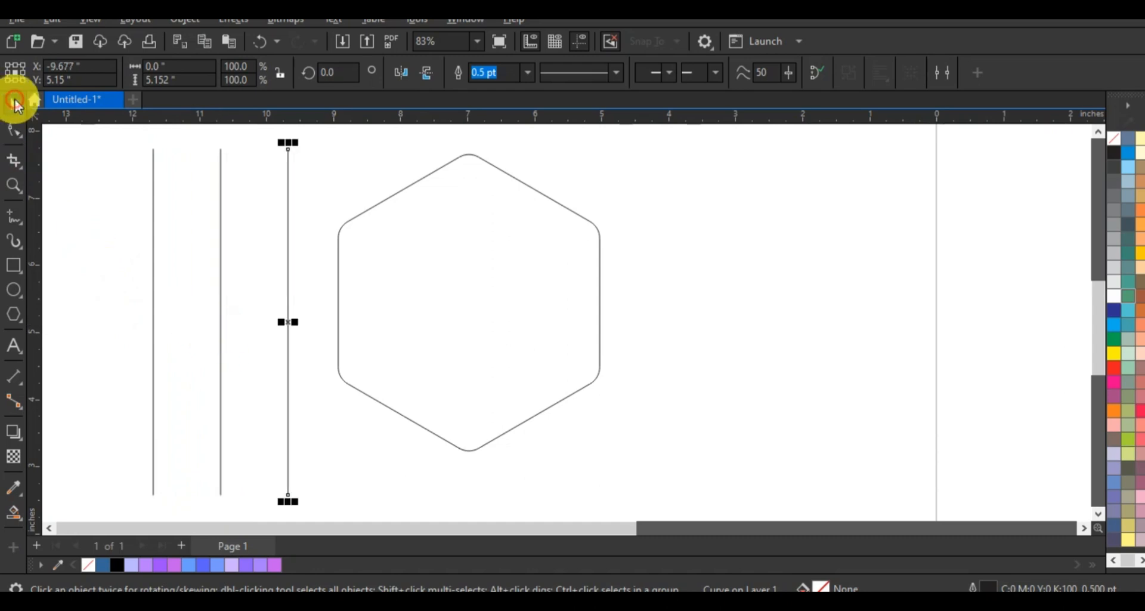
Combine the three vertical lines into one object and centre it horizontally and vertically on the hexagon.
left_click_drag(99, 156, 342, 181)
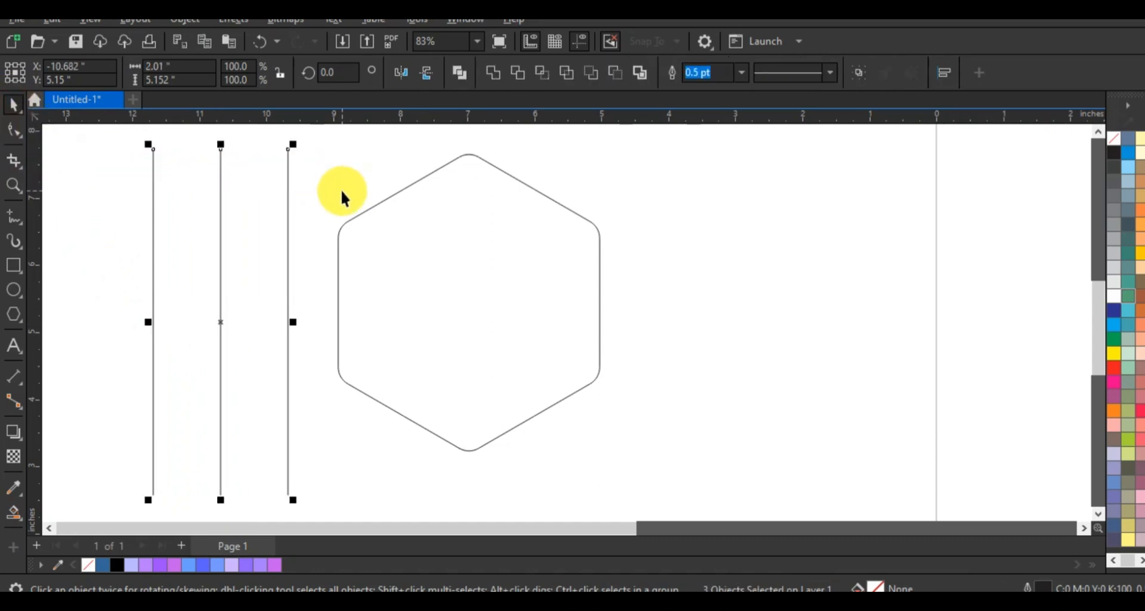
left_click(471, 74)
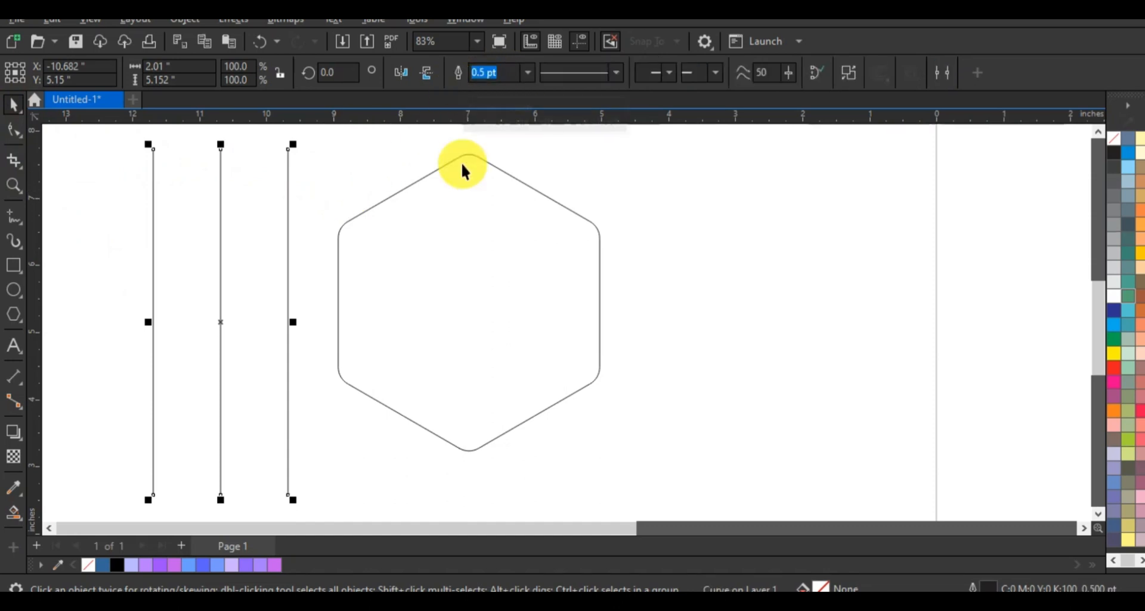
left_click(463, 235, "shift")
key("c")
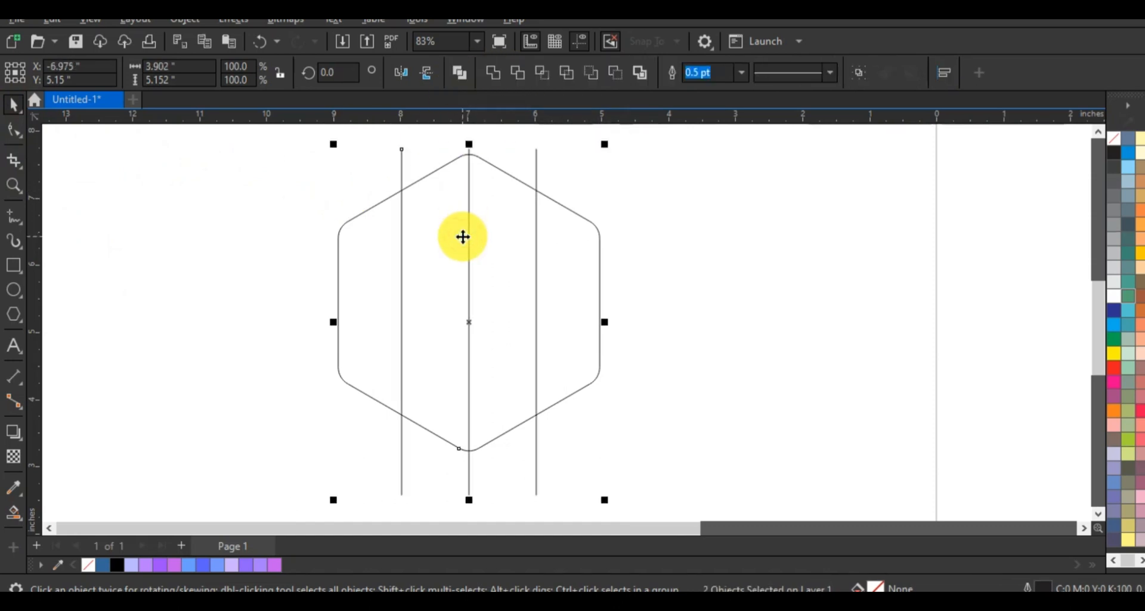
key("e")
left_click(263, 206)
key("F5")
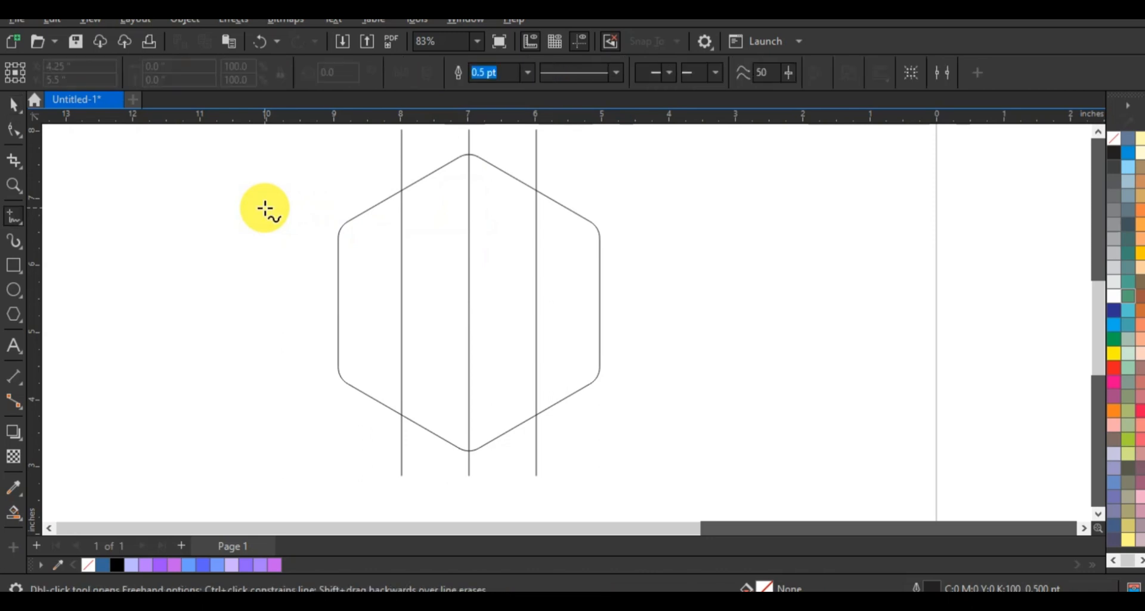
key("space")
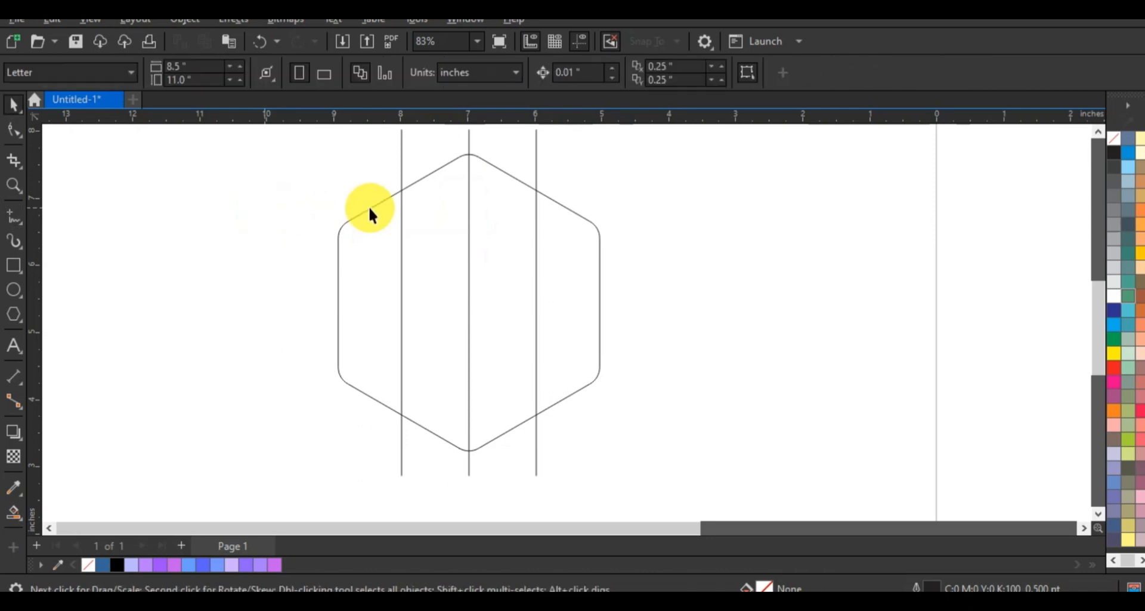
Make two rotated copies of the combined lines about the hexagon's centre, forming an even triangular grid.
left_click(537, 147)
left_click(535, 146)
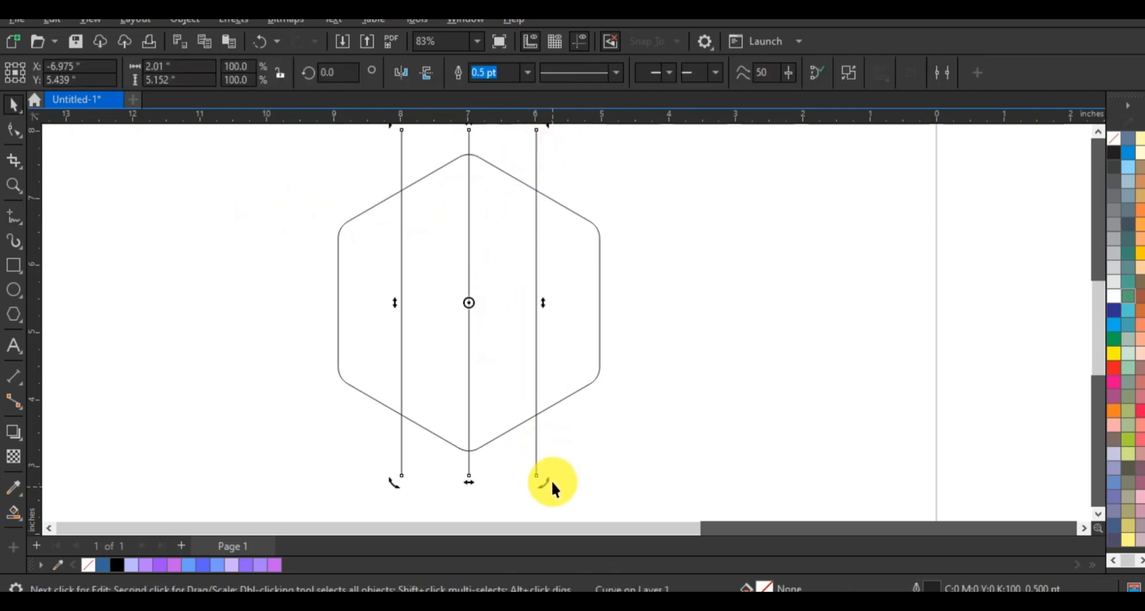
left_click_drag(546, 477, 382, 441)
left_click_drag(666, 153, 302, 228)
left_click(829, 220)
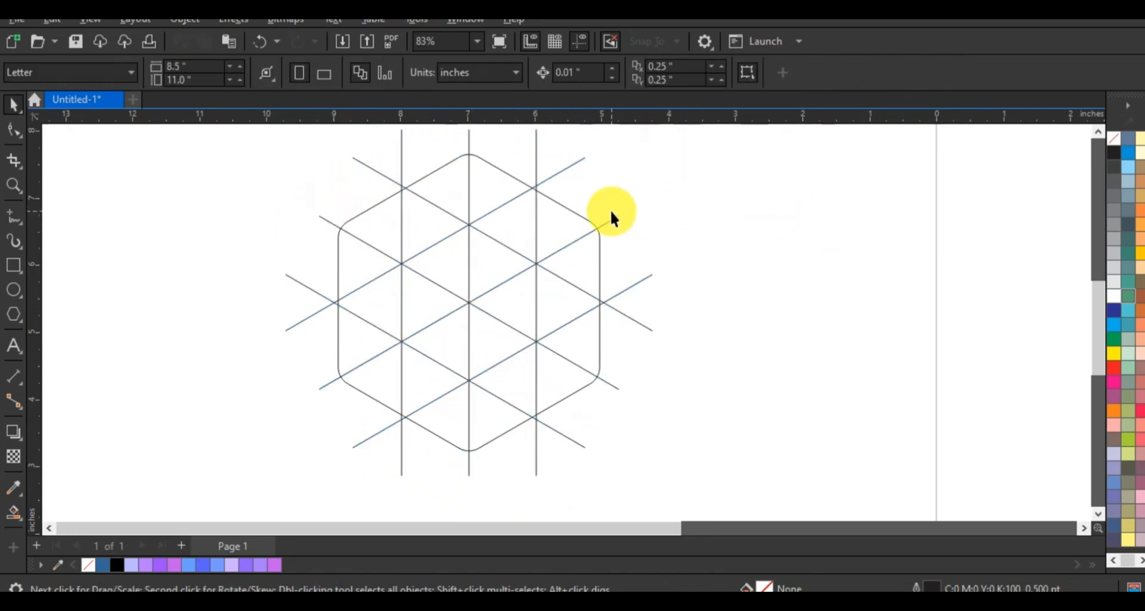
Draw a line from the grid intersection lower-left of the centre to the hexagon's upper-left corner and bow it toward the centre.
left_click(15, 219)
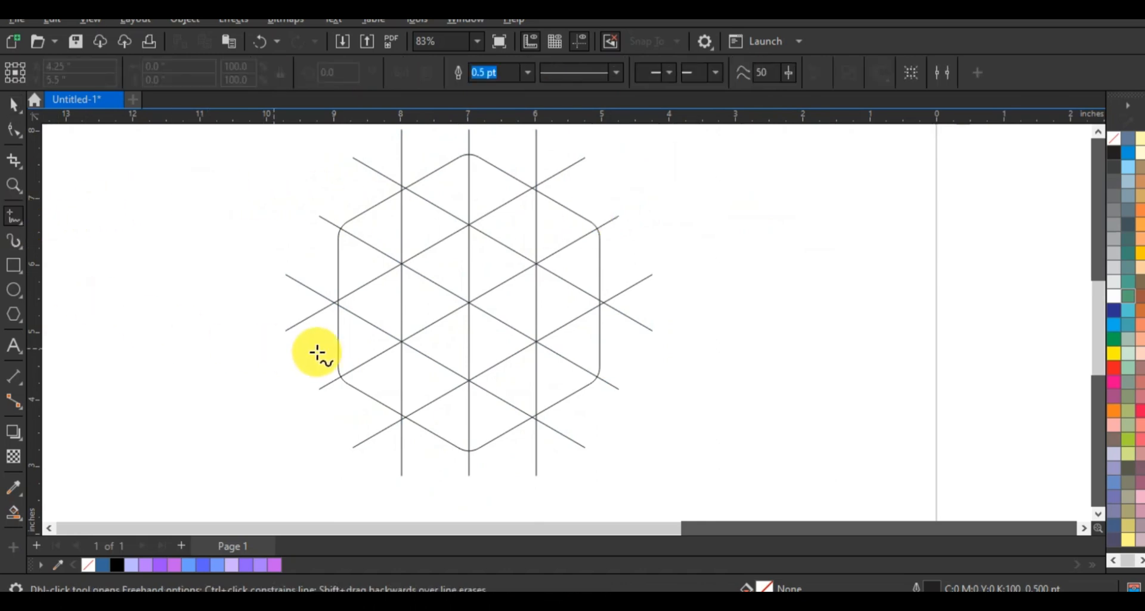
left_click(402, 341)
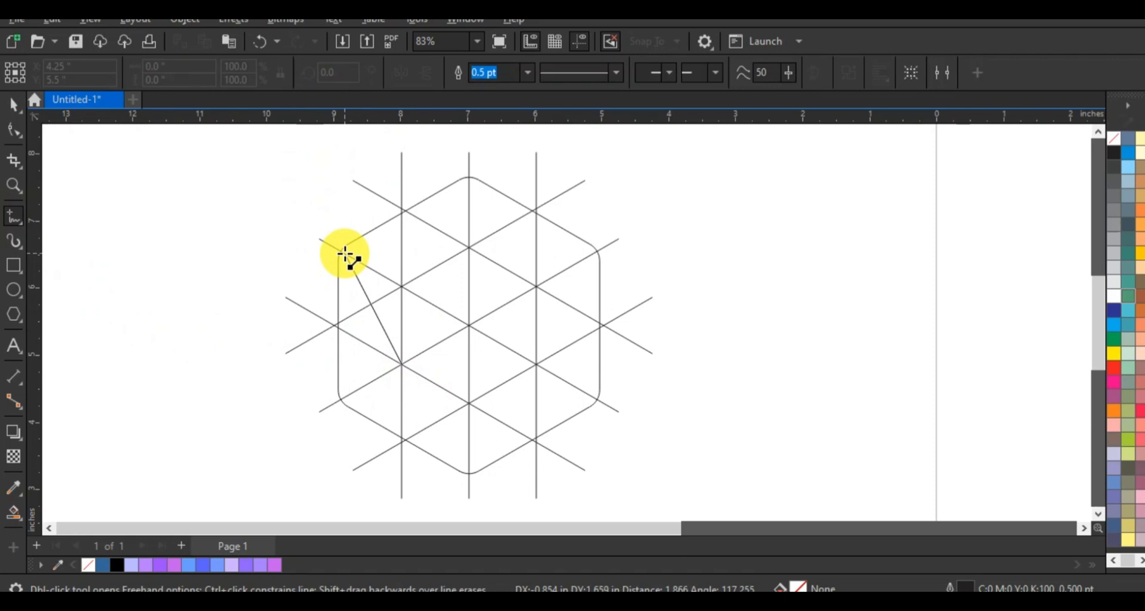
left_click(346, 254)
left_click(13, 129)
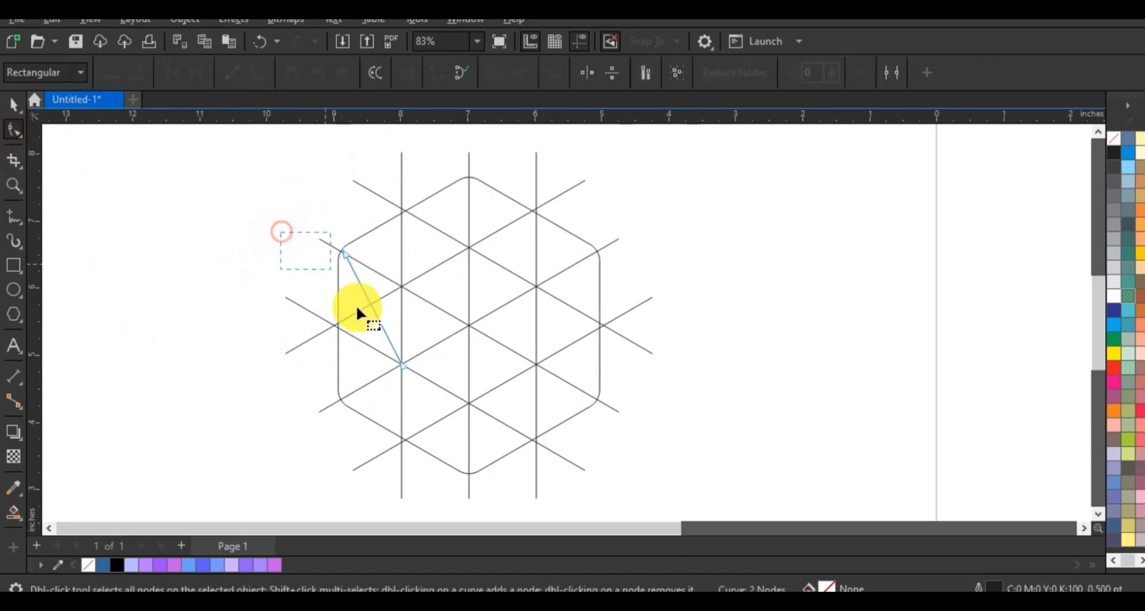
left_click_drag(281, 232, 425, 427)
left_click(257, 76)
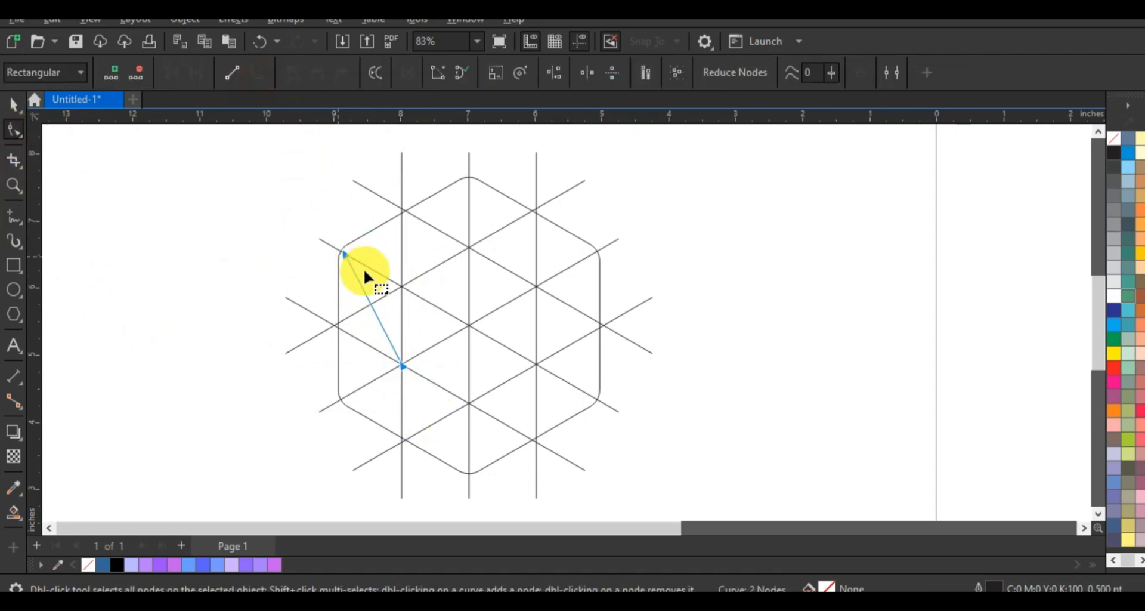
left_click_drag(370, 301, 382, 297)
left_click(9, 221)
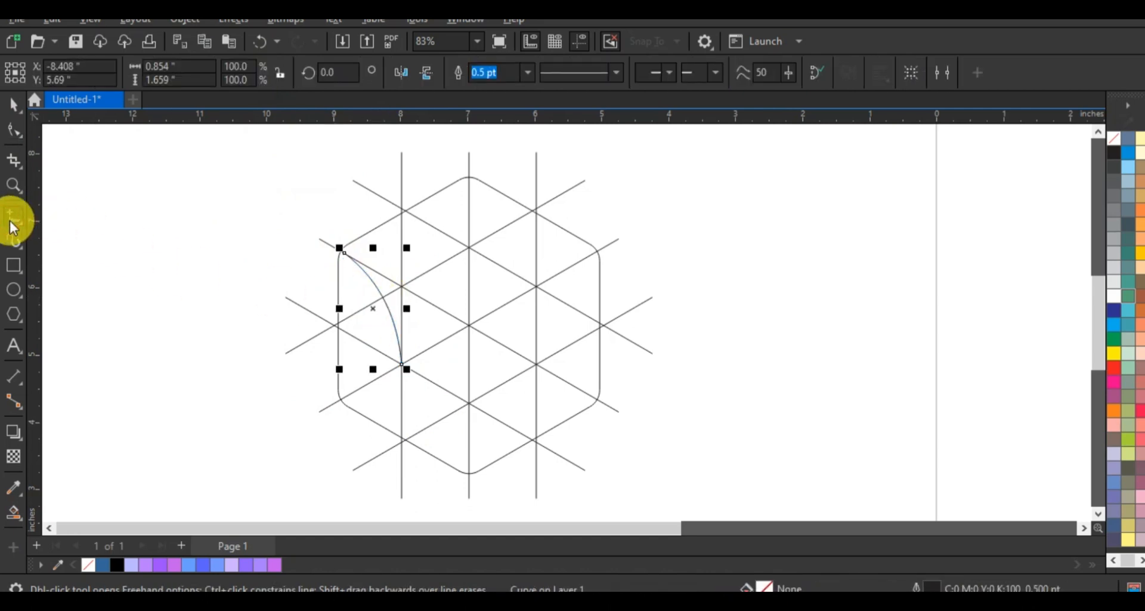
left_click(536, 287)
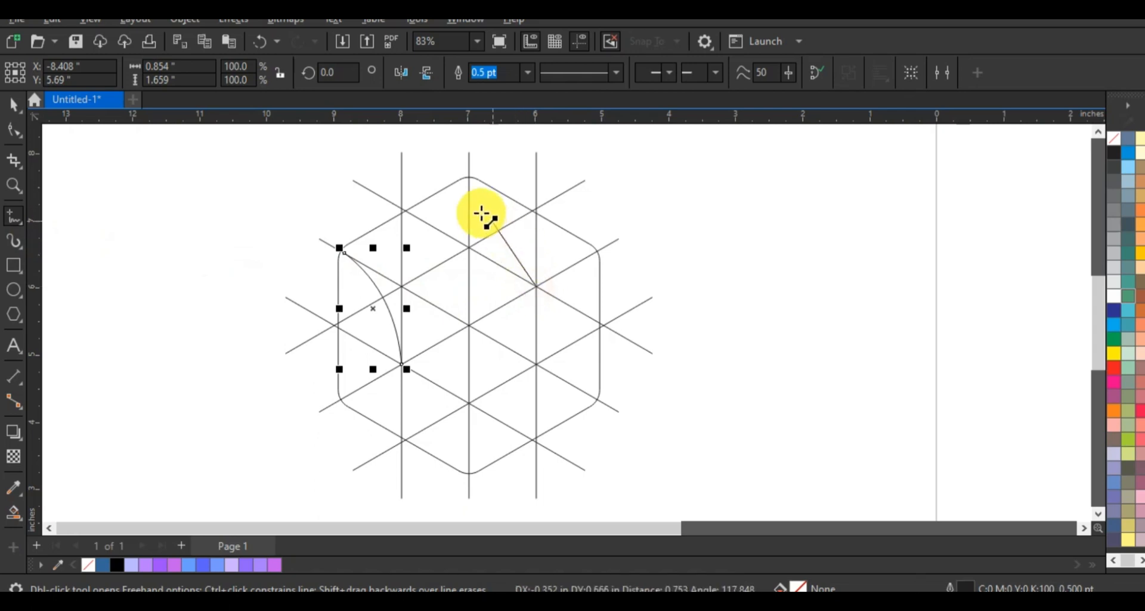
left_click(468, 179)
left_click(14, 130)
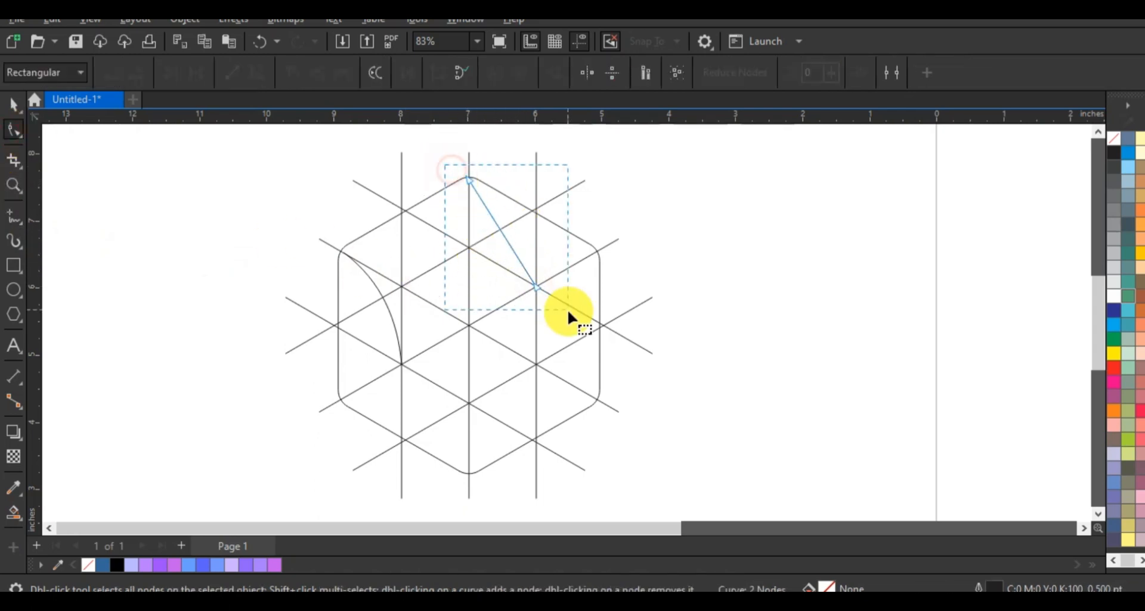
left_click_drag(567, 309, 569, 310)
left_click(258, 69)
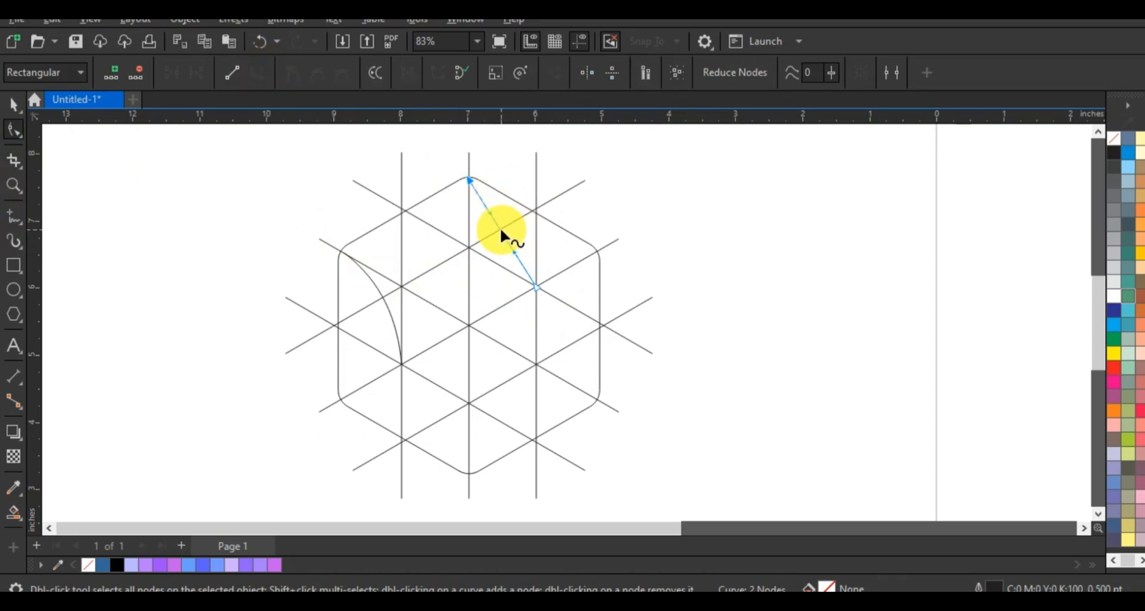
key("ctrl+z")
key("ctrl+z")
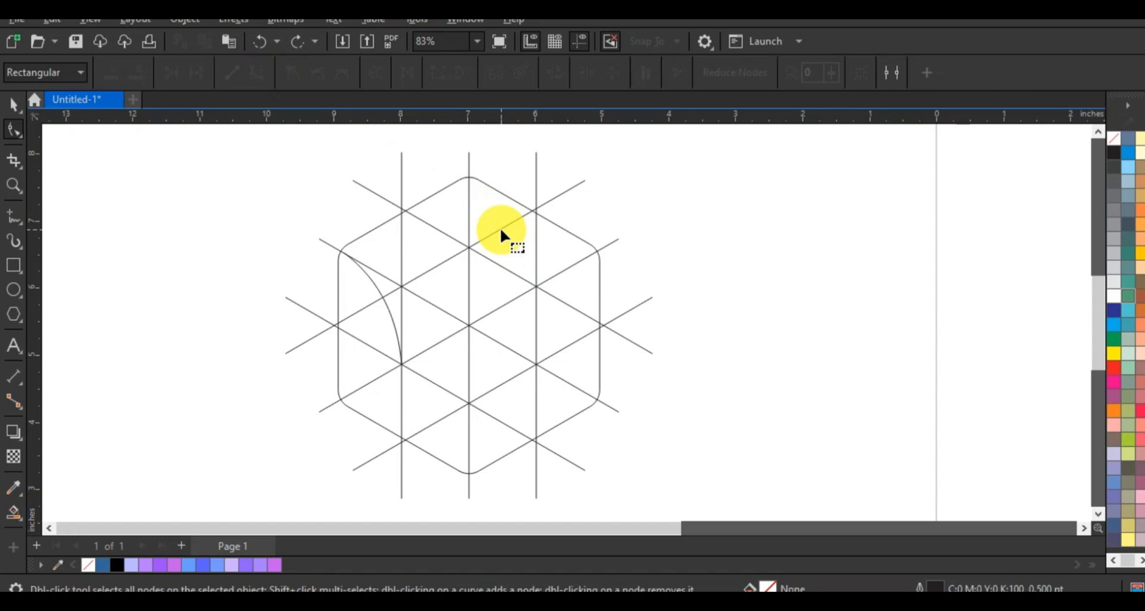
Draw a line from the grid intersection directly above the centre to the hexagon's upper-right corner and bow it downward.
left_click(13, 217)
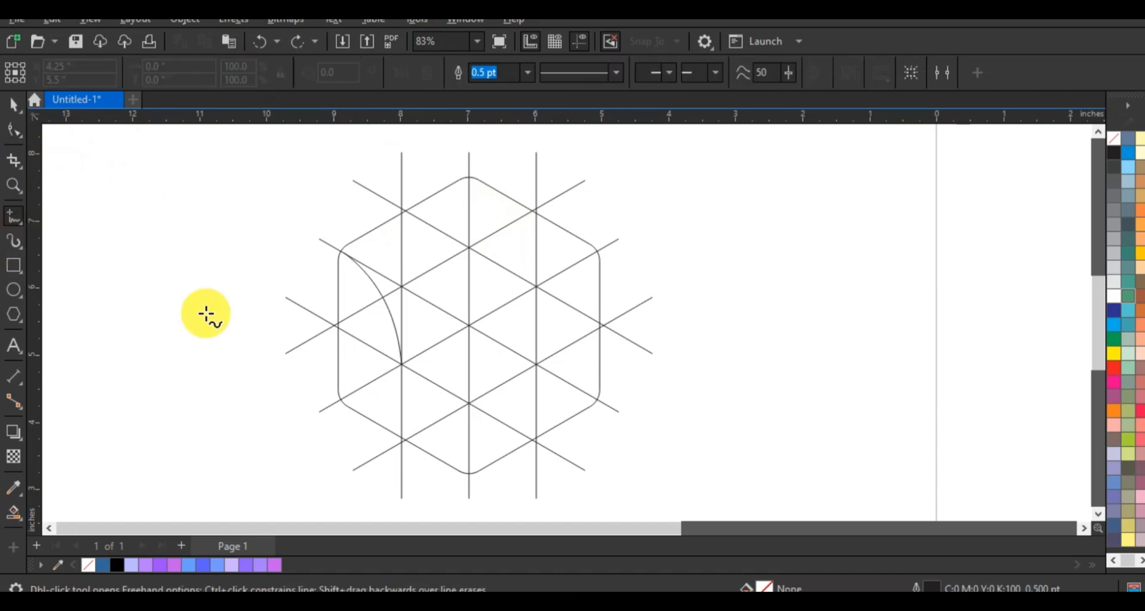
left_click(470, 247)
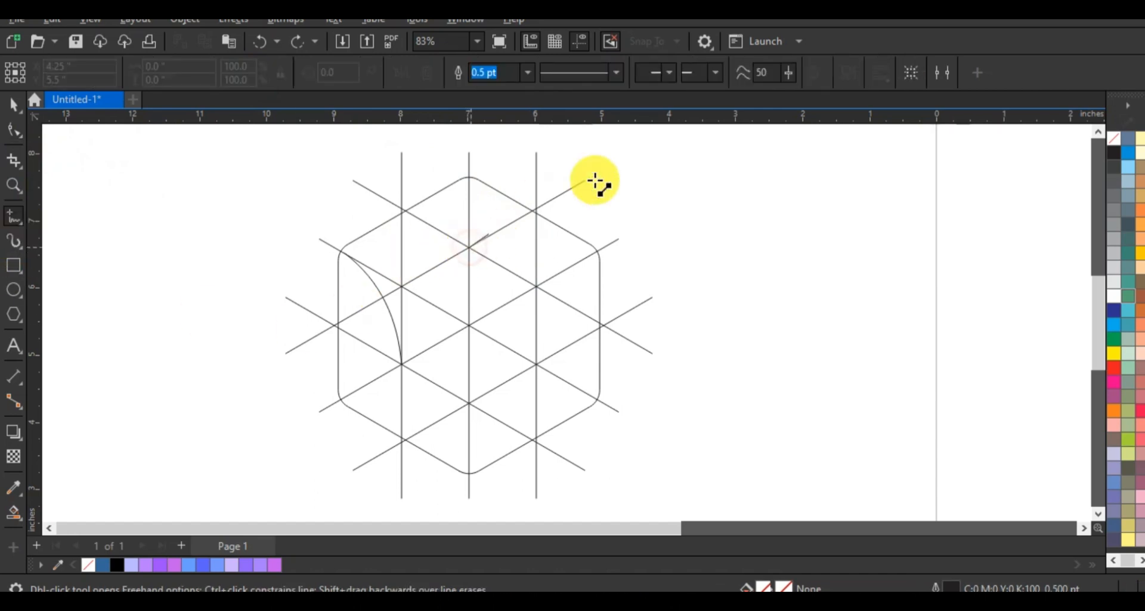
left_click(596, 254)
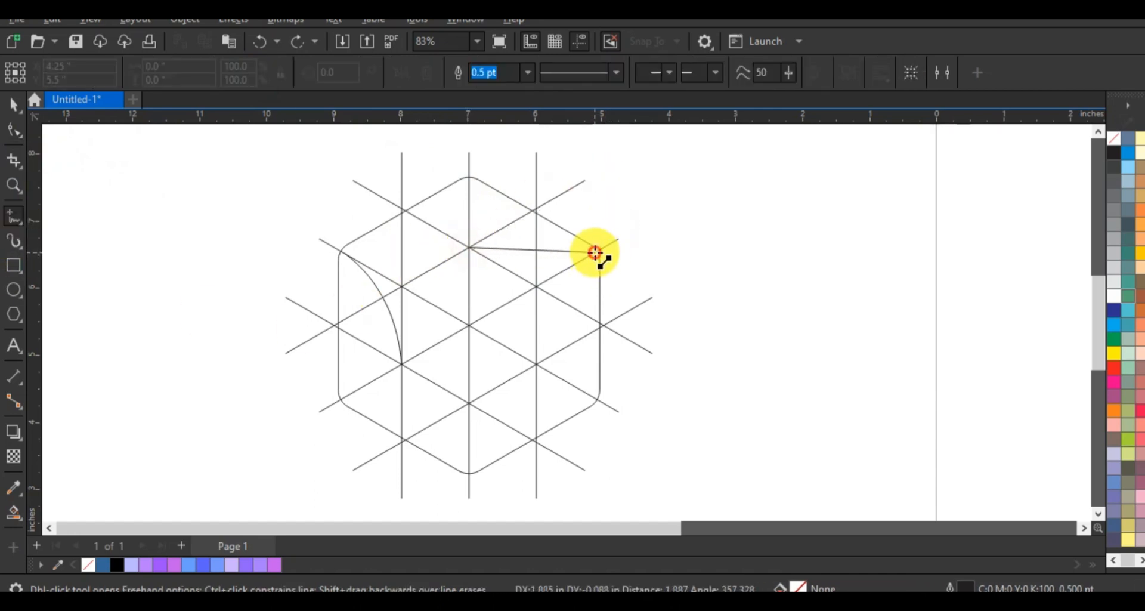
left_click(13, 130)
left_click(506, 250)
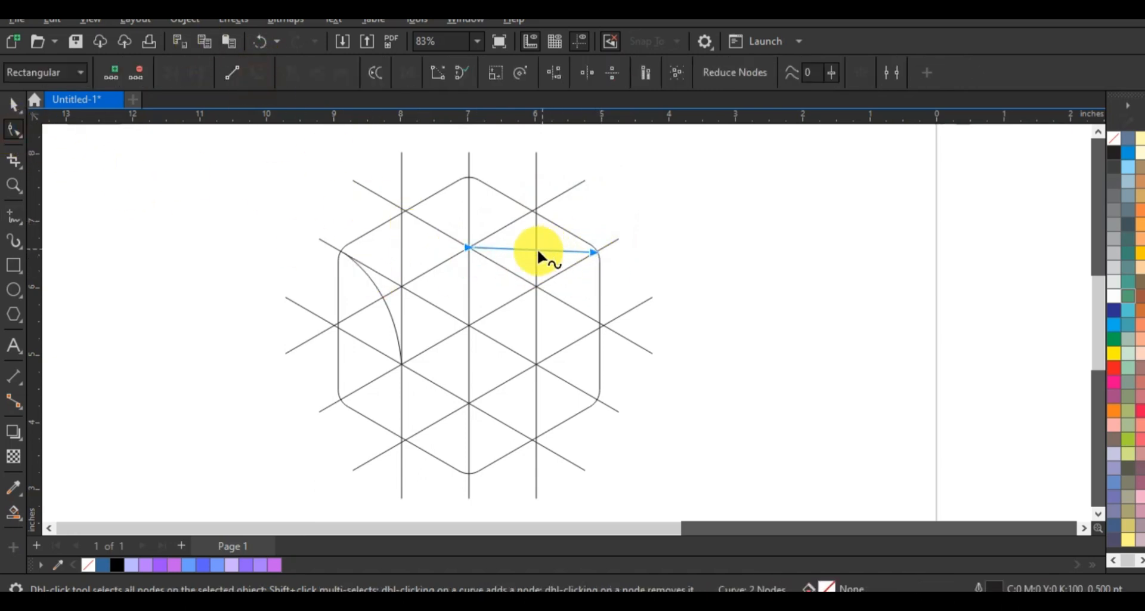
left_click_drag(536, 251, 537, 263)
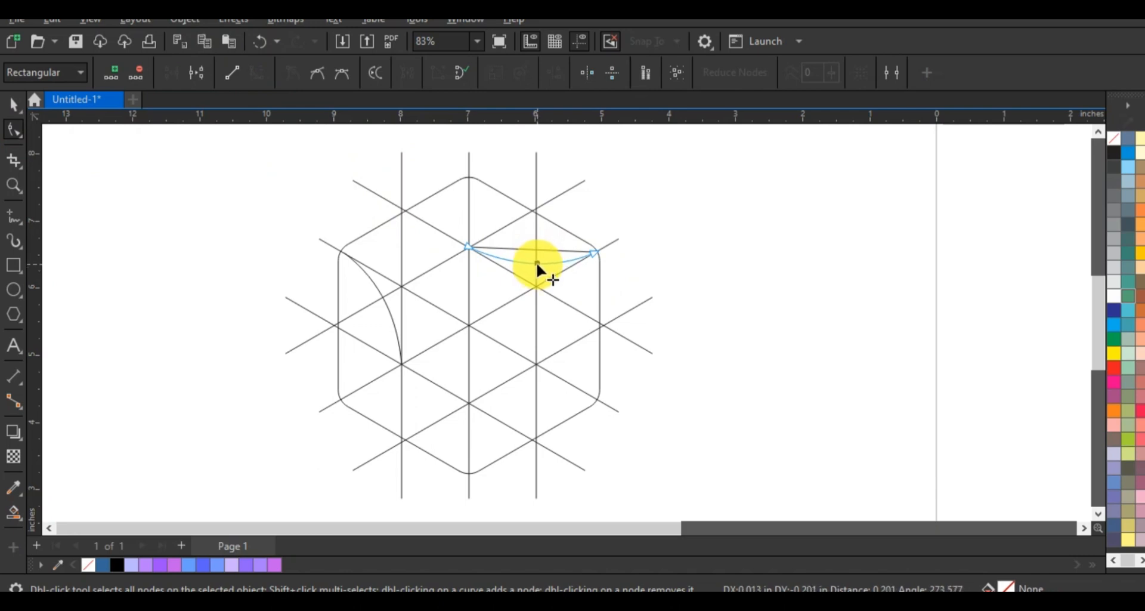
left_click_drag(536, 263, 535, 262)
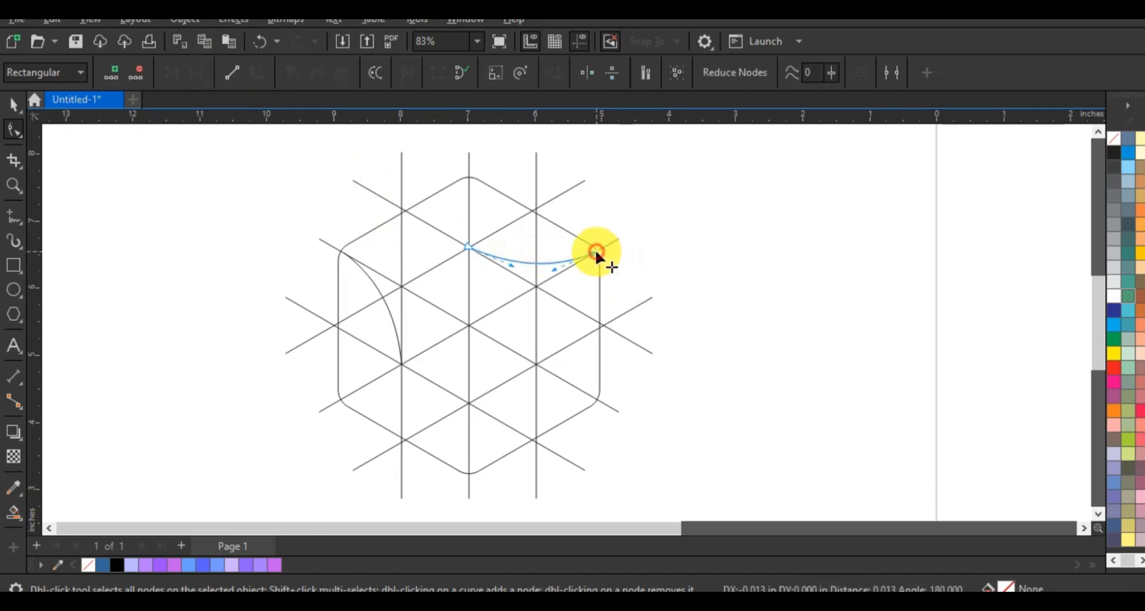
left_click(627, 268)
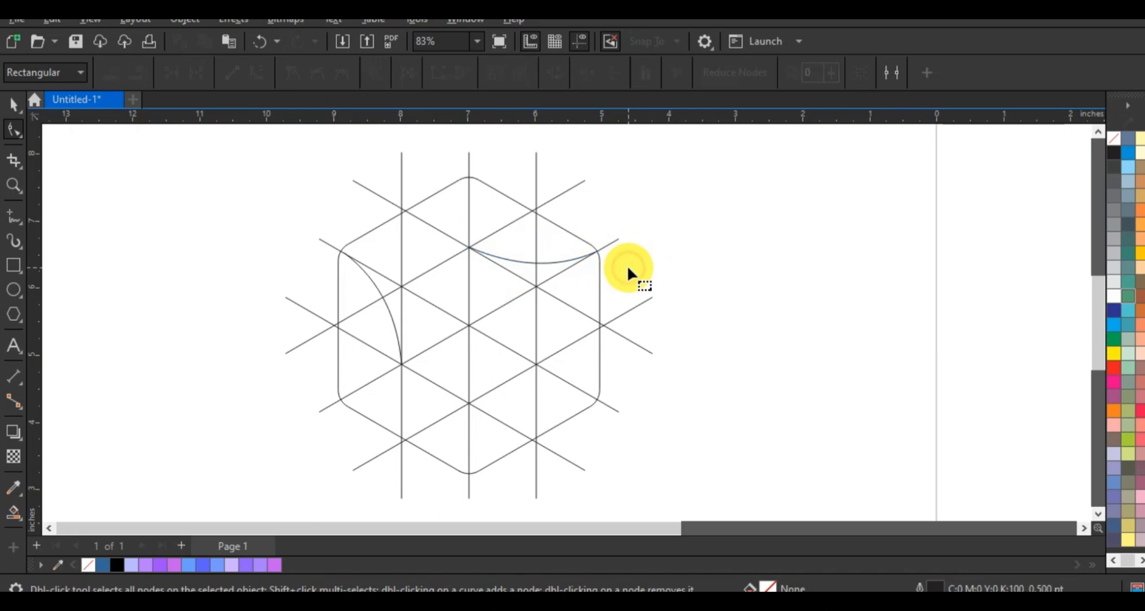
Draw a line from the grid intersection lower-right of the centre to the hexagon's bottom corner and bow it toward the centre.
left_click(13, 219)
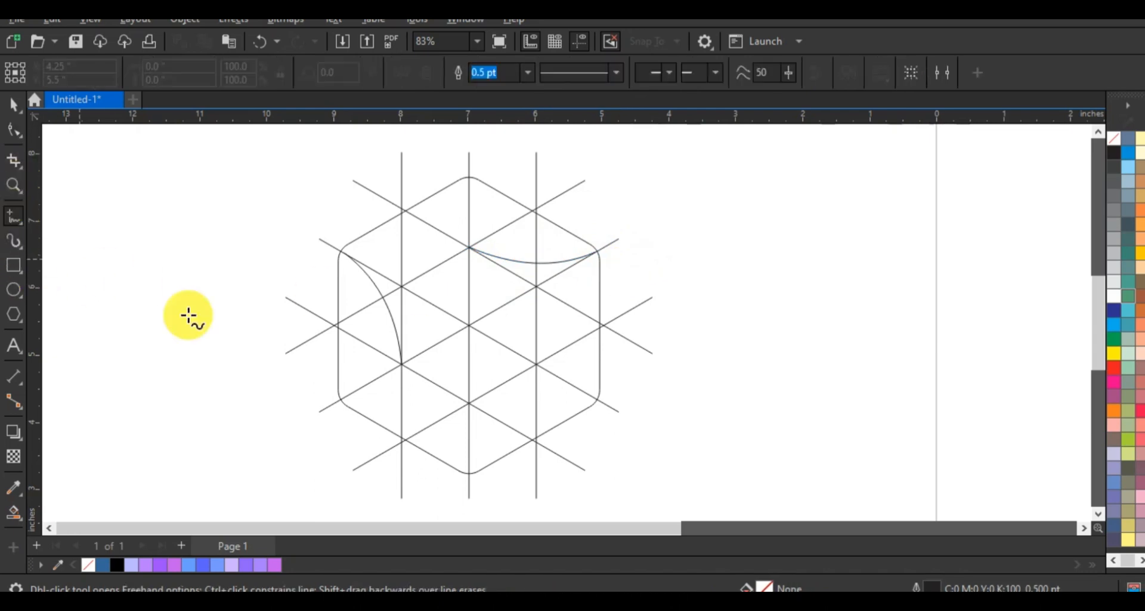
left_click(536, 364)
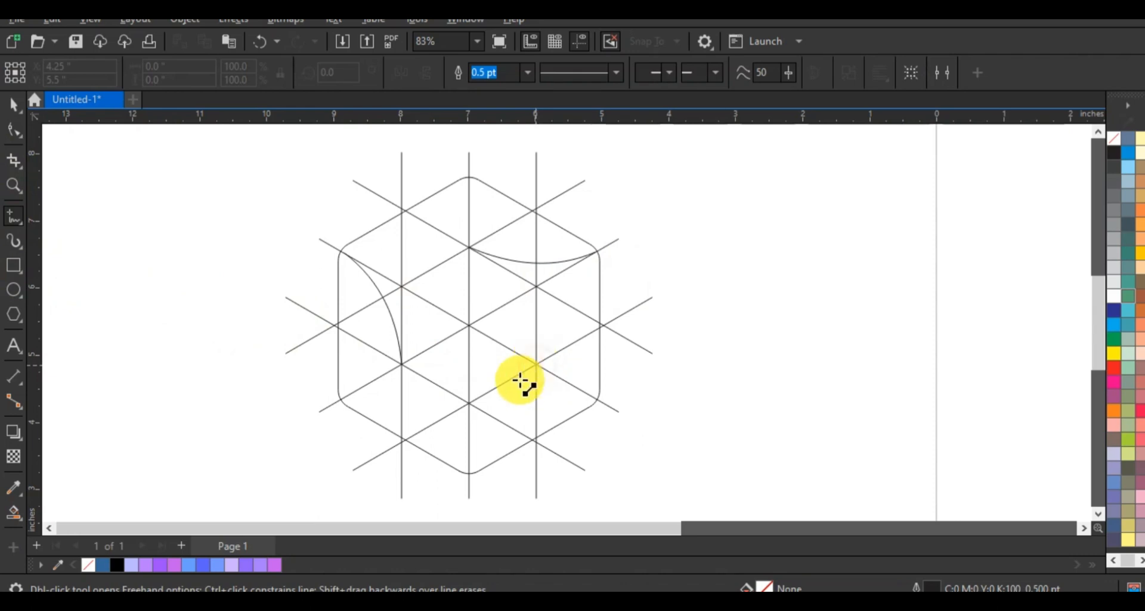
left_click(470, 471)
left_click(13, 129)
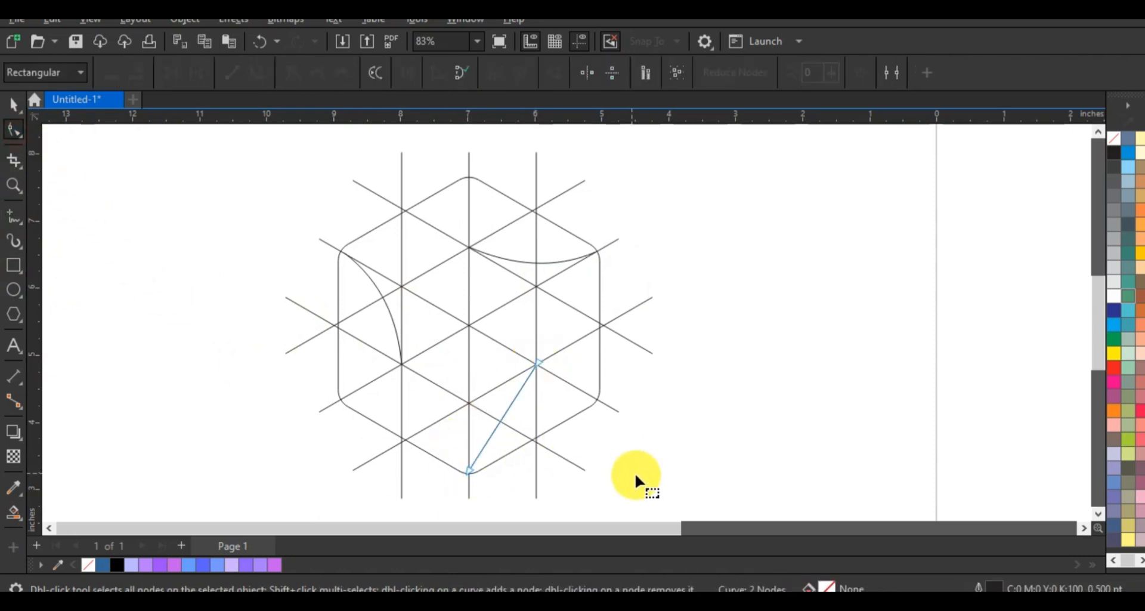
left_click_drag(635, 474, 433, 326)
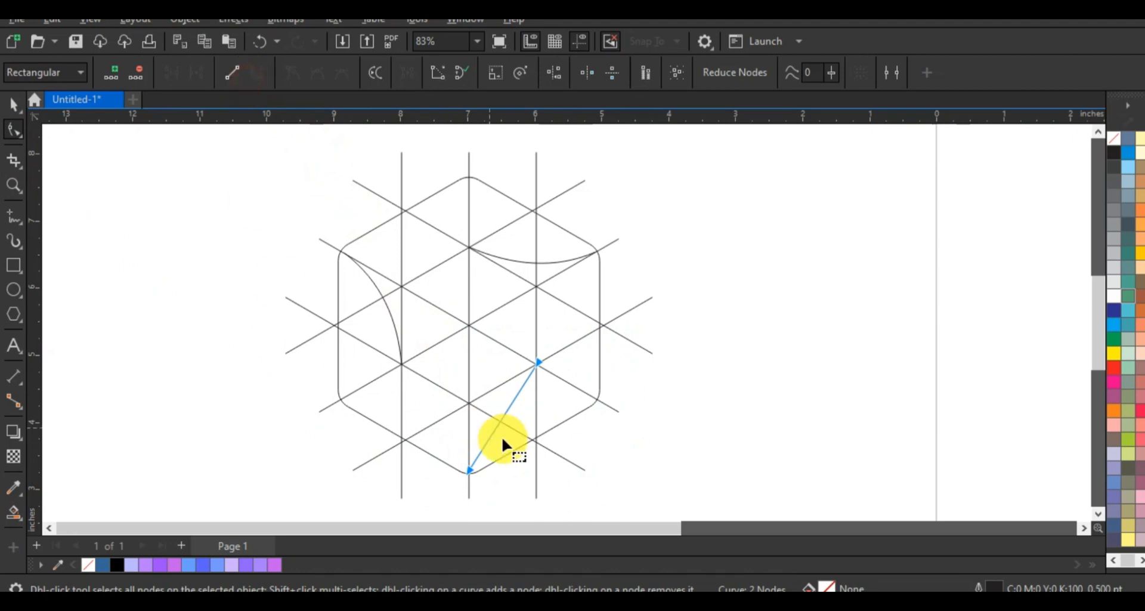
left_click_drag(499, 417, 487, 412)
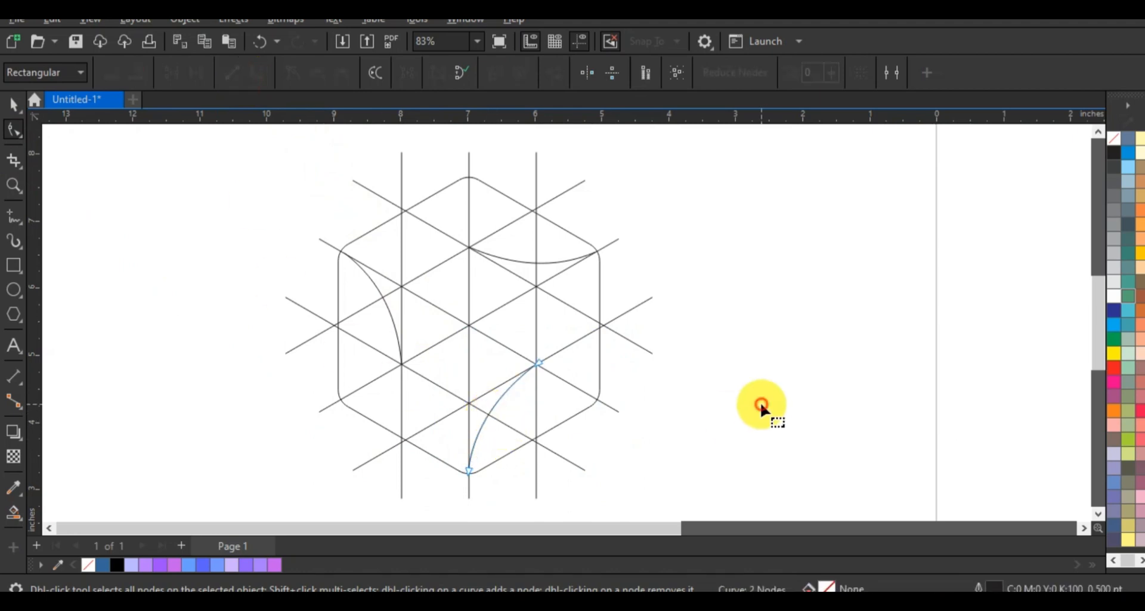
left_click(758, 401)
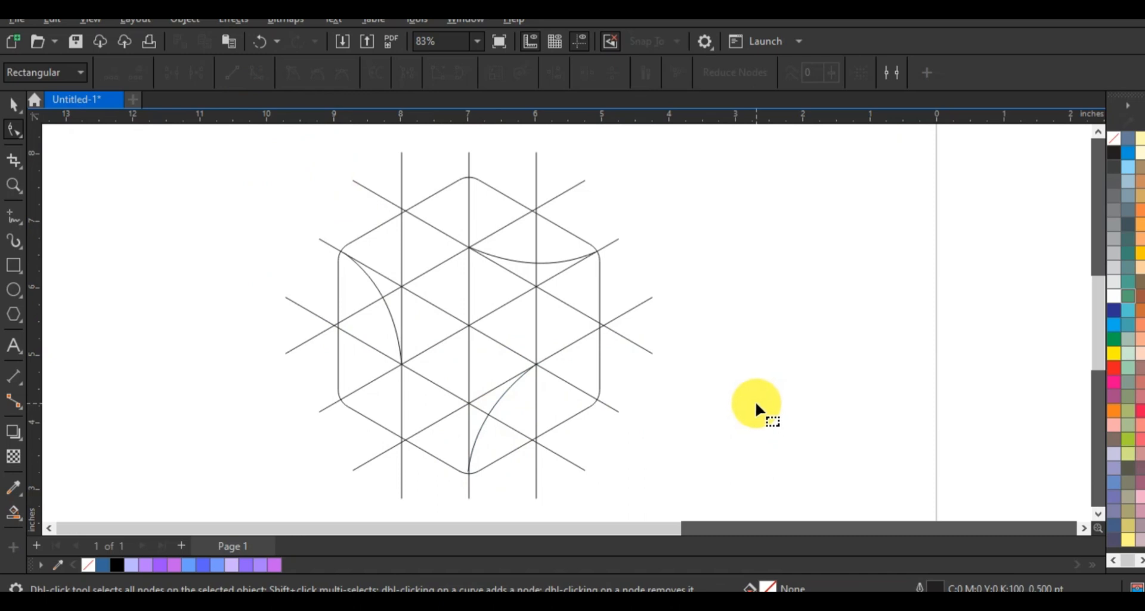
Draw a small downward-pointing triangle about 0.69 by 0.60 inches and centre it horizontally and vertically on the hexagon.
left_click(15, 311)
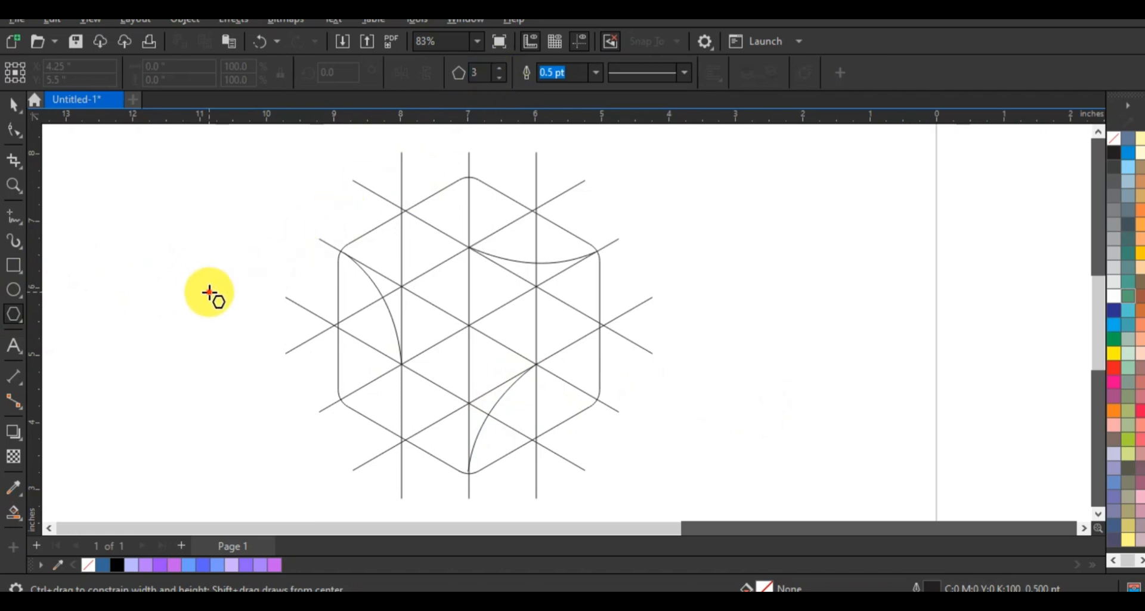
mouse_move(212, 294)
left_mouse_down()
mouse_move(230, 319)
mouse_move(210, 332)
mouse_move(205, 321)
left_mouse_up()
left_click(13, 105)
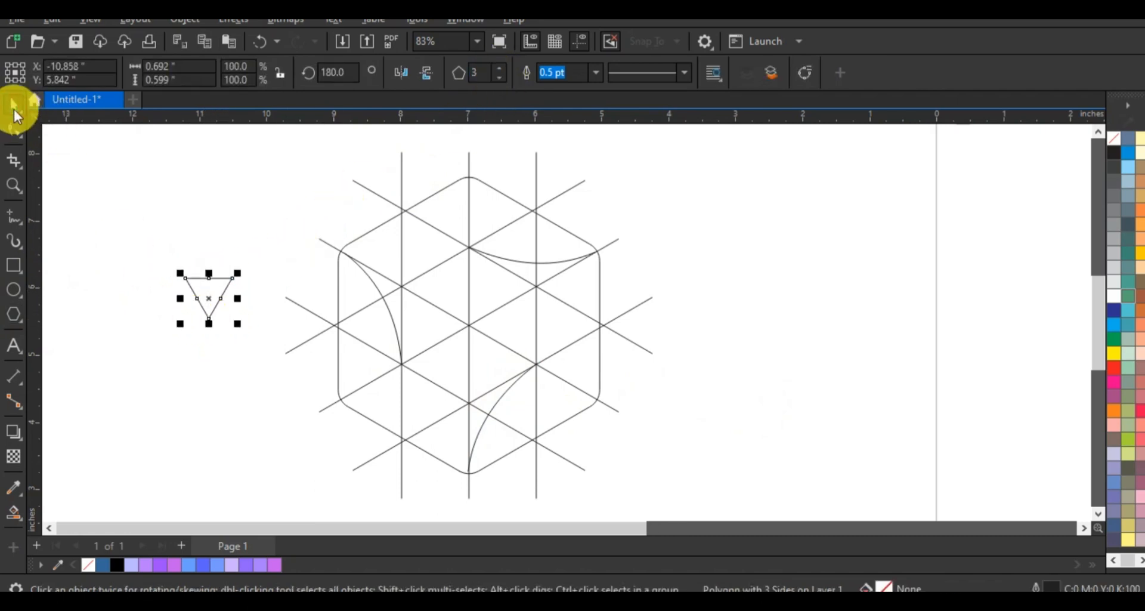
left_click(378, 422, "shift")
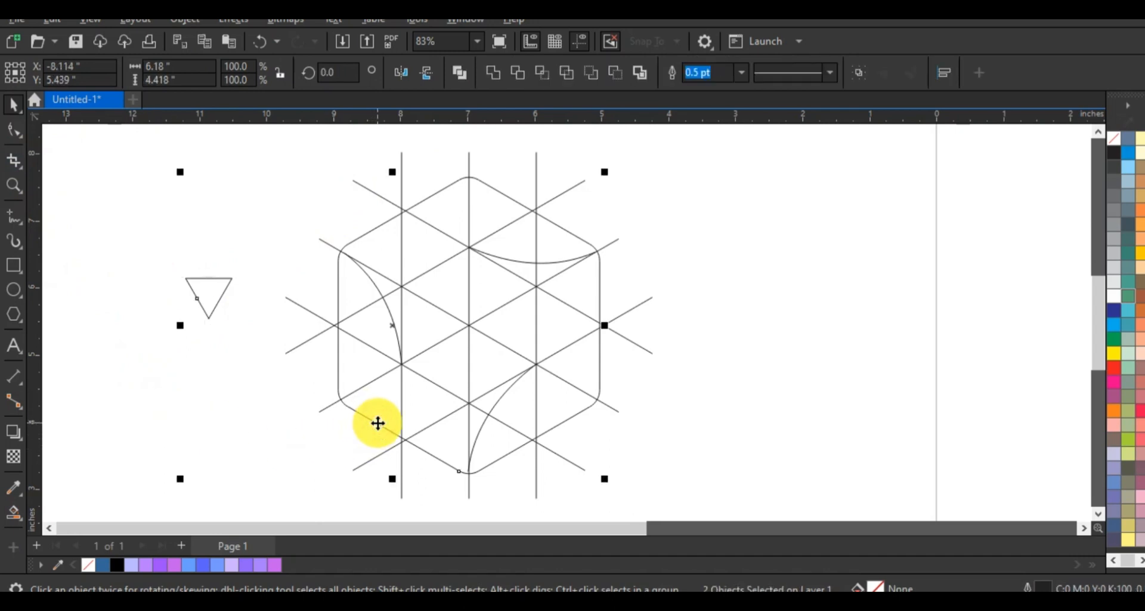
key("c")
key("e")
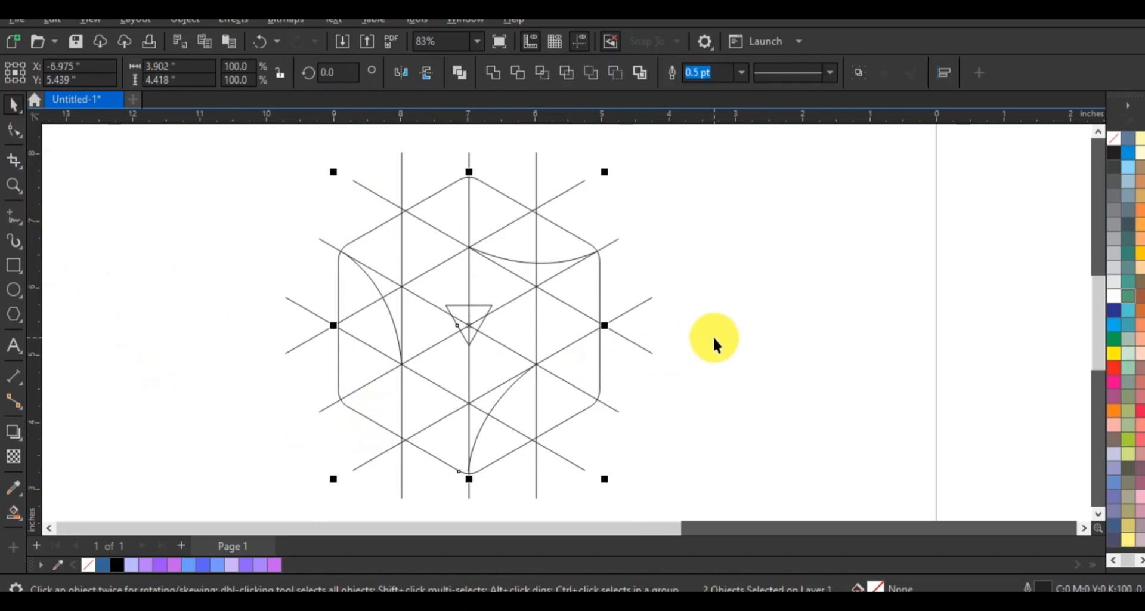
left_click(713, 335)
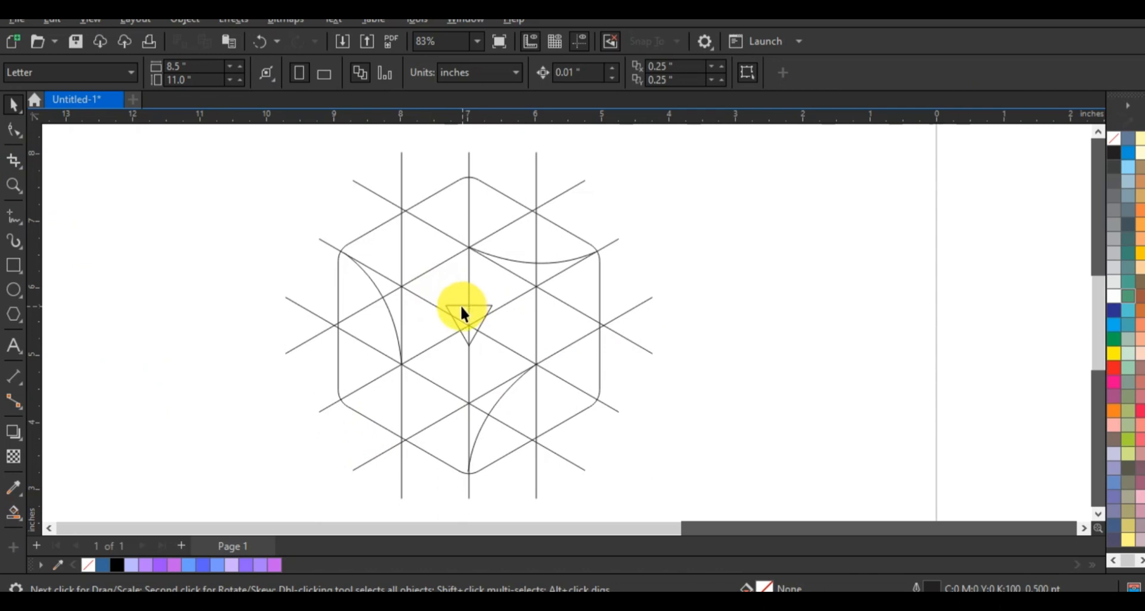
Nudge the small central triangle down by 0.1 inch and convert it to curves.
left_click(463, 307)
key("Down")
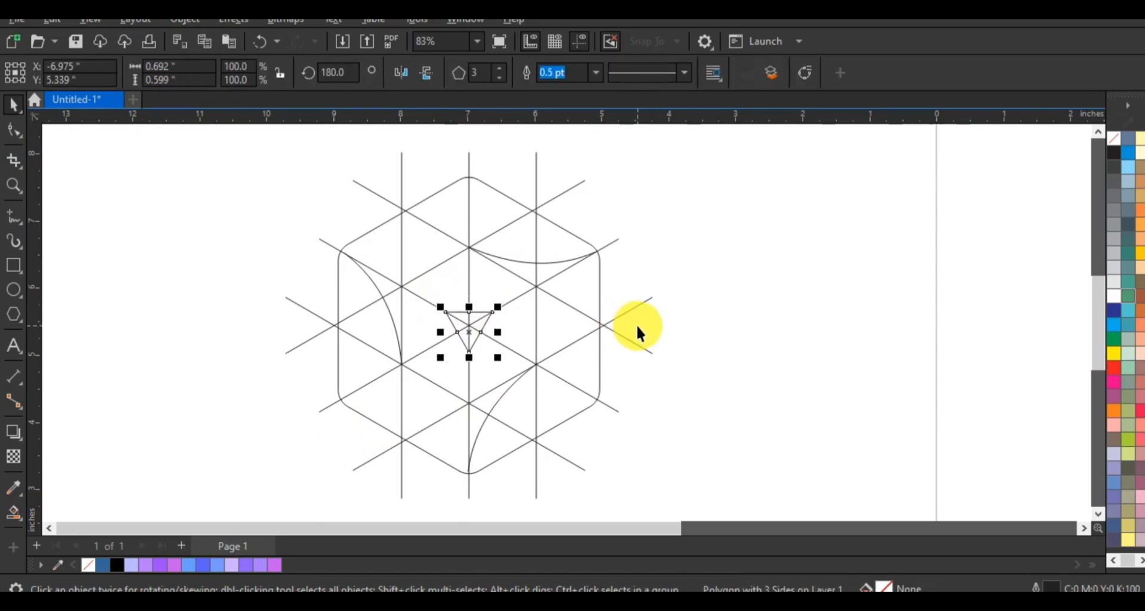
left_click(661, 336)
left_click(477, 344)
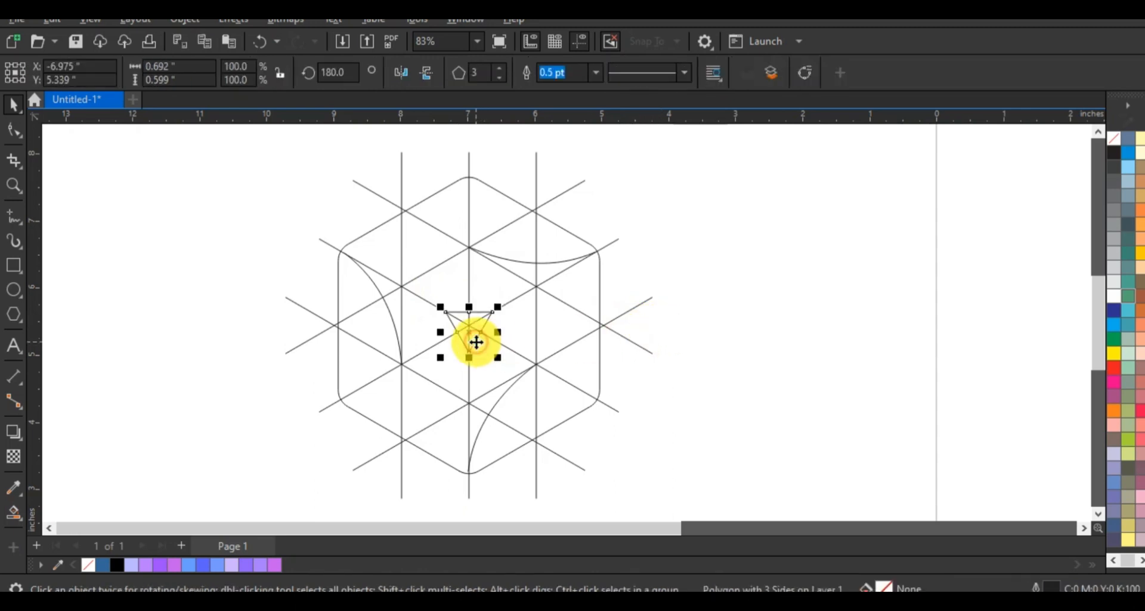
left_click(198, 23)
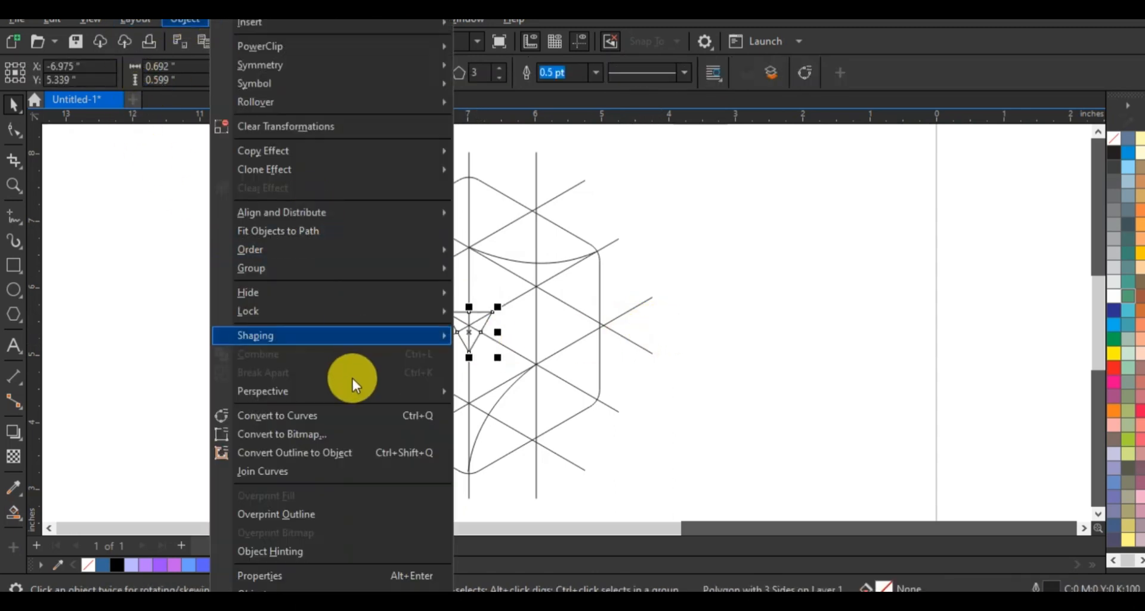
left_click(361, 414)
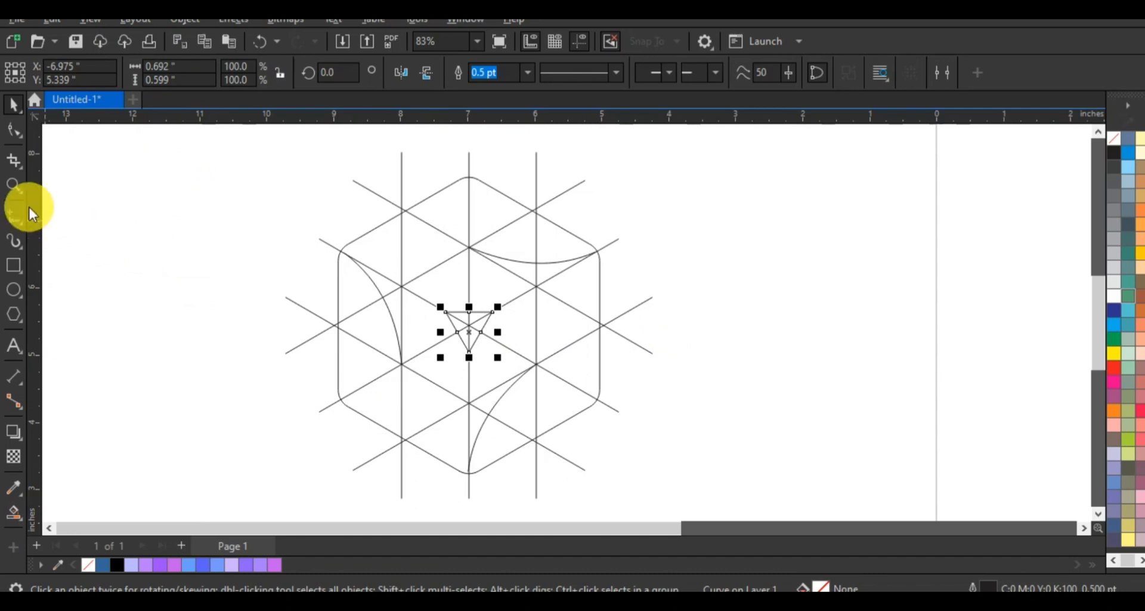
Delete the nodes midway along the central triangle's sides and bow all three sides inward toward its centre.
left_click(15, 133)
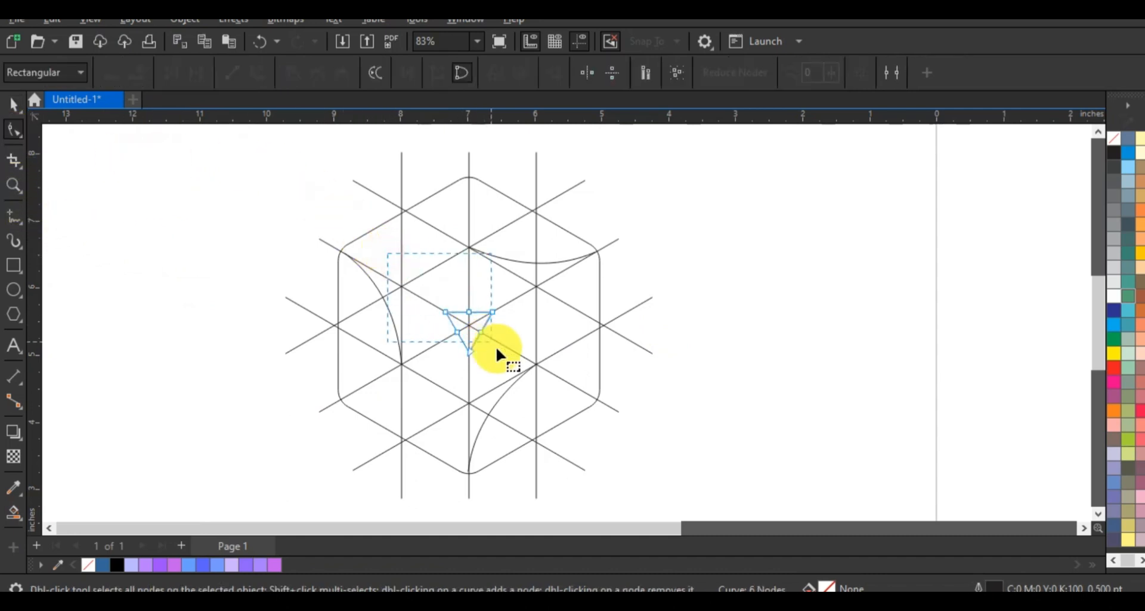
left_click_drag(496, 346, 509, 362)
left_click(177, 288)
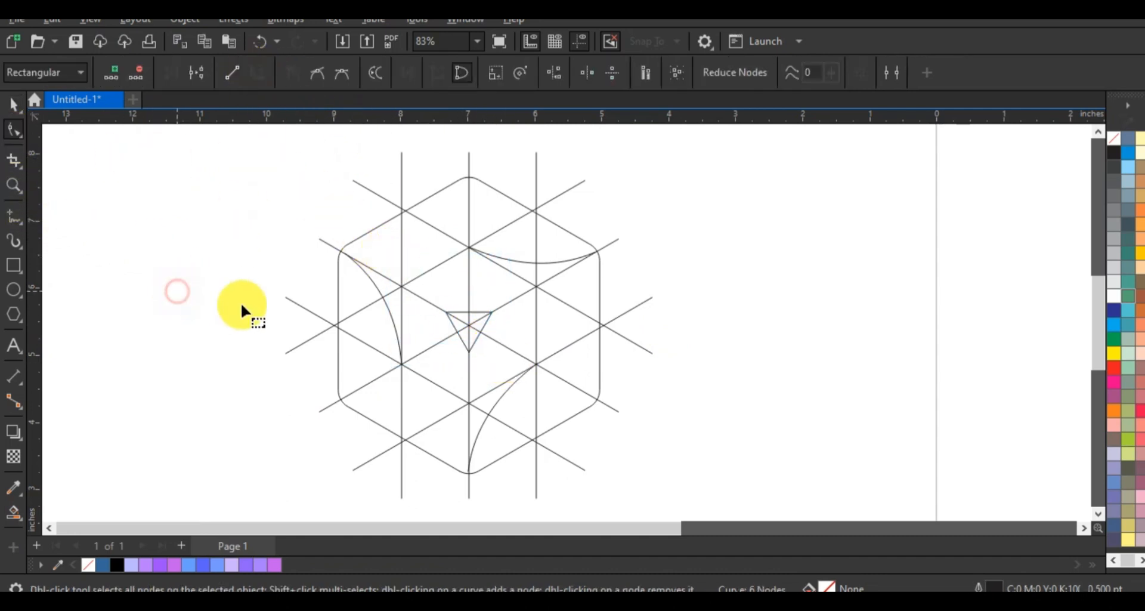
left_click_drag(467, 304, 474, 317)
key("Delete")
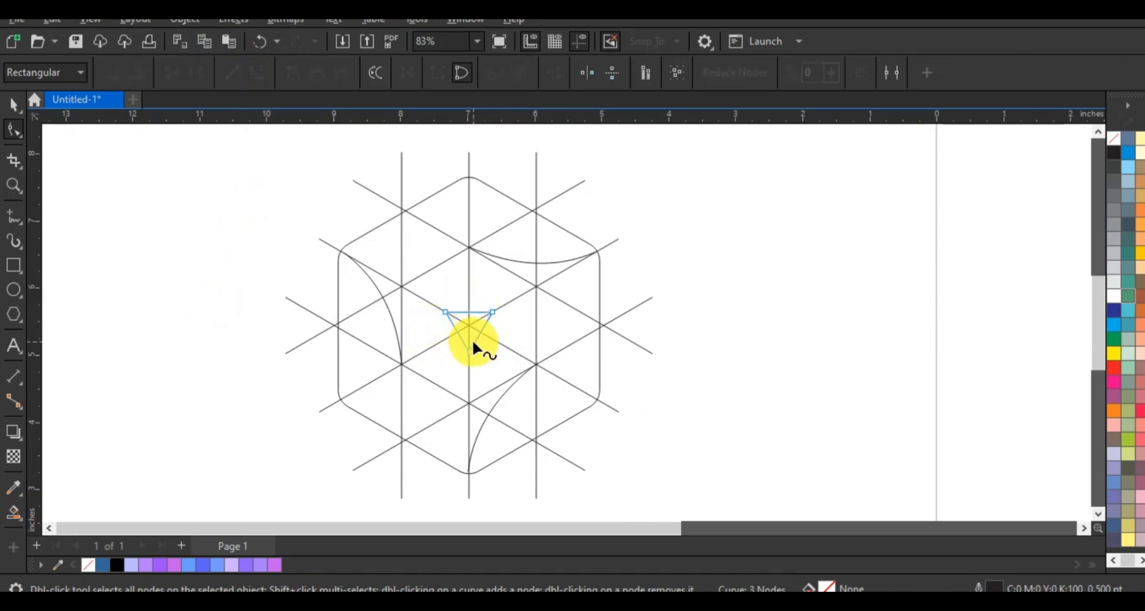
mouse_move(469, 310)
left_mouse_down()
mouse_move(480, 332)
mouse_move(460, 328)
left_mouse_up()
left_click(728, 331)
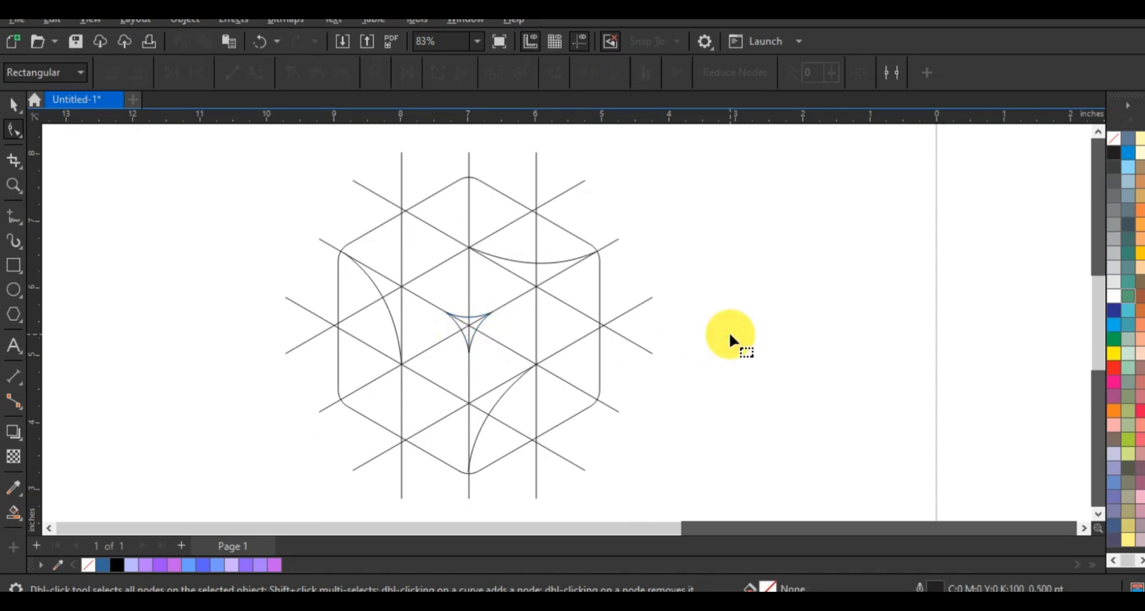
left_click(12, 109)
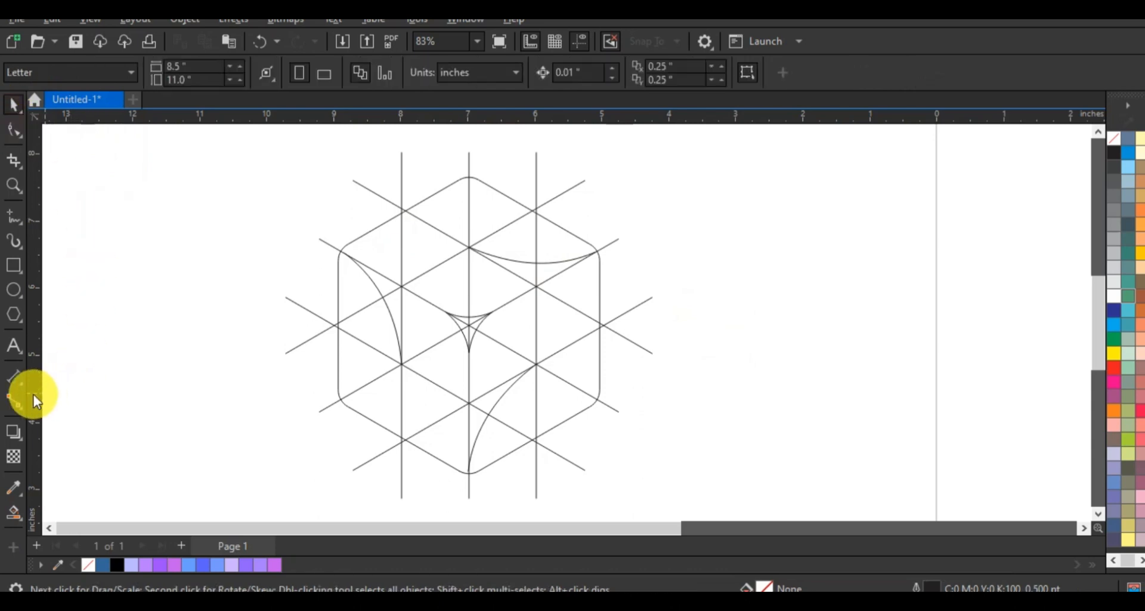
Smart-fill the grid cells of the hexagon's upper-left block with blue #336699, on both sides of the arc, leaving the central curved triangle empty.
left_click(16, 515)
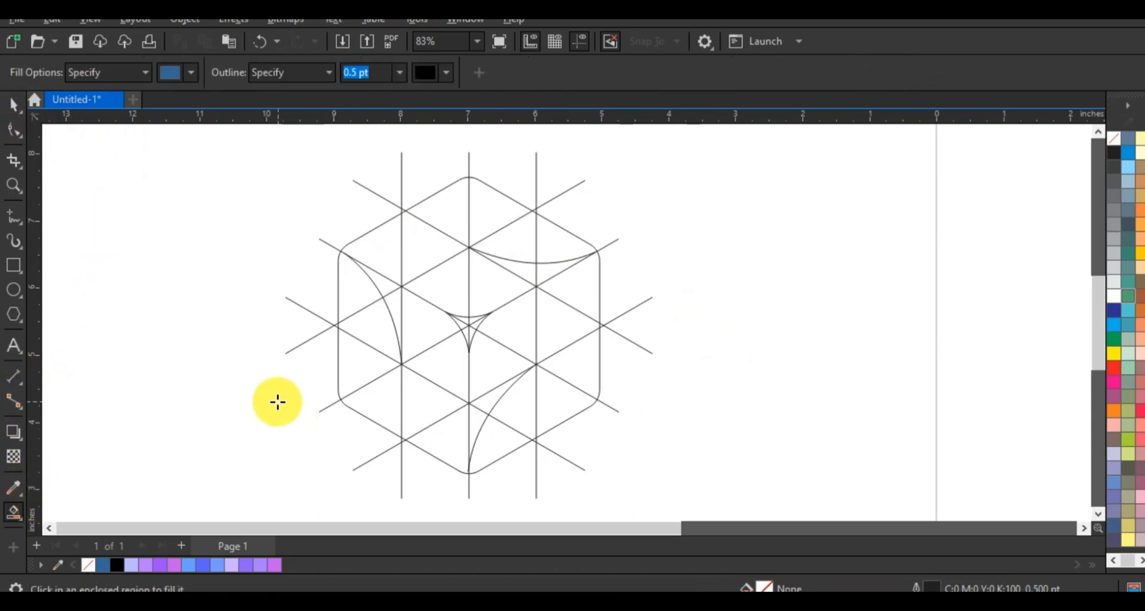
left_click(375, 320)
left_click(382, 291)
left_click(384, 276)
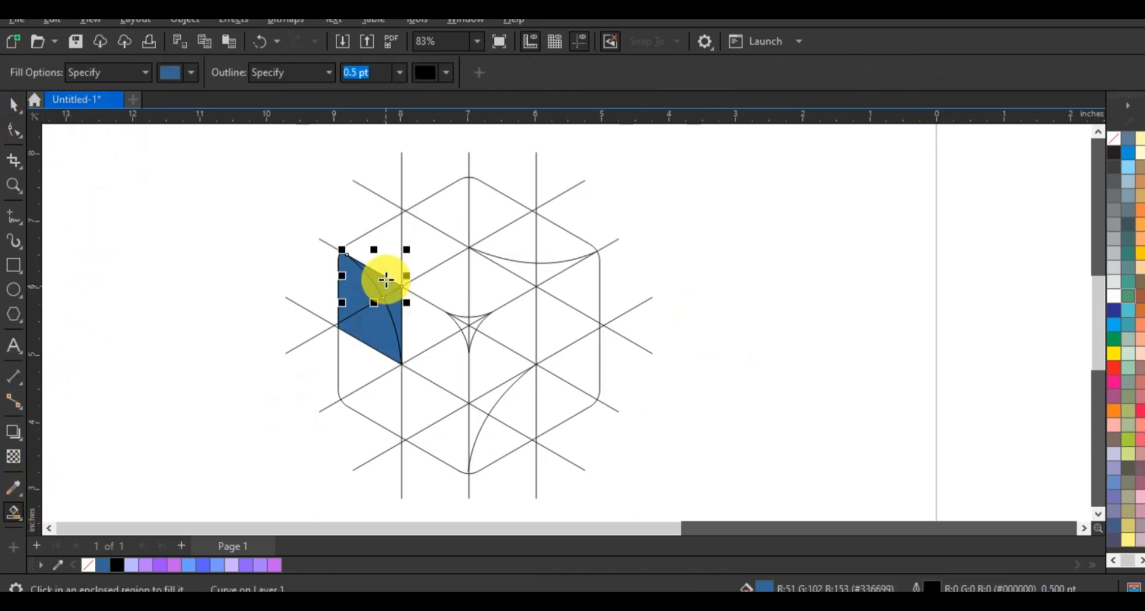
left_click(381, 250)
left_click(442, 260)
left_click(440, 305)
left_click(426, 337)
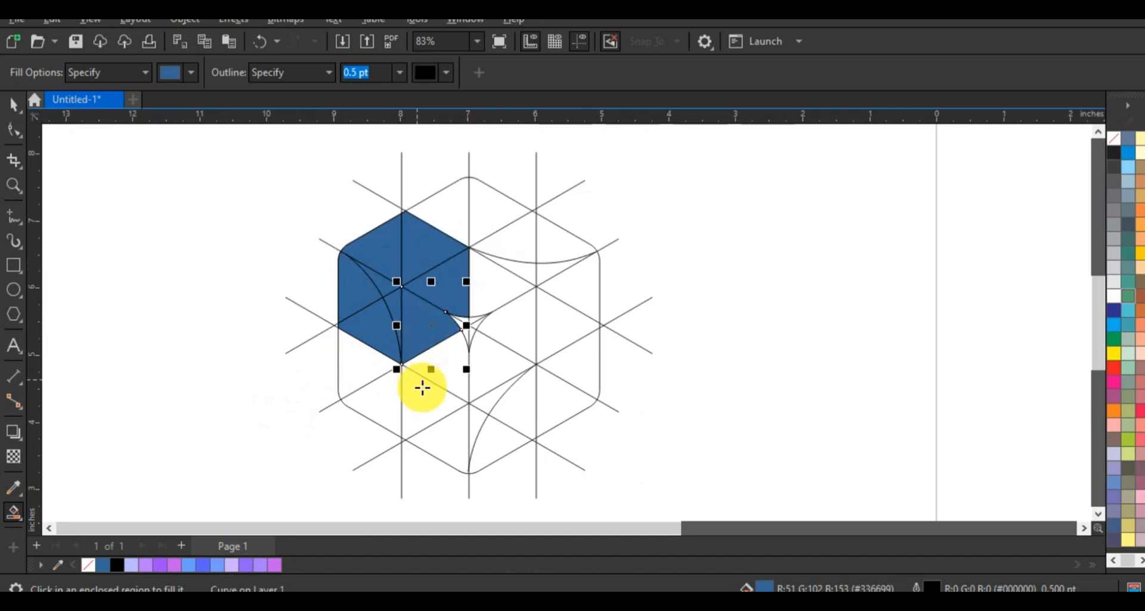
Smart-fill the grid cells of the bottom block in the same blue, from below the centre to the bottom corner and around its arc.
left_click(439, 365)
left_click(432, 418)
left_click(450, 441)
left_click(504, 445)
left_click(473, 416)
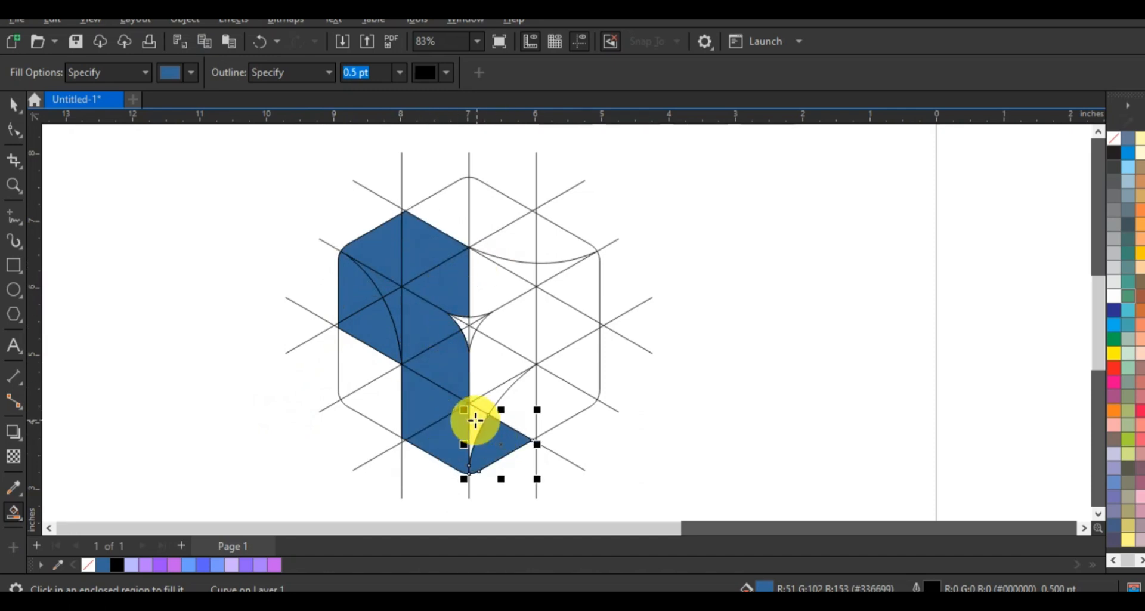
left_click(503, 401)
left_click(490, 365)
Smart-fill the remaining cells of the upper-right block in the same blue, around its arc and beside the central curved triangle.
left_click(518, 322)
left_click(557, 321)
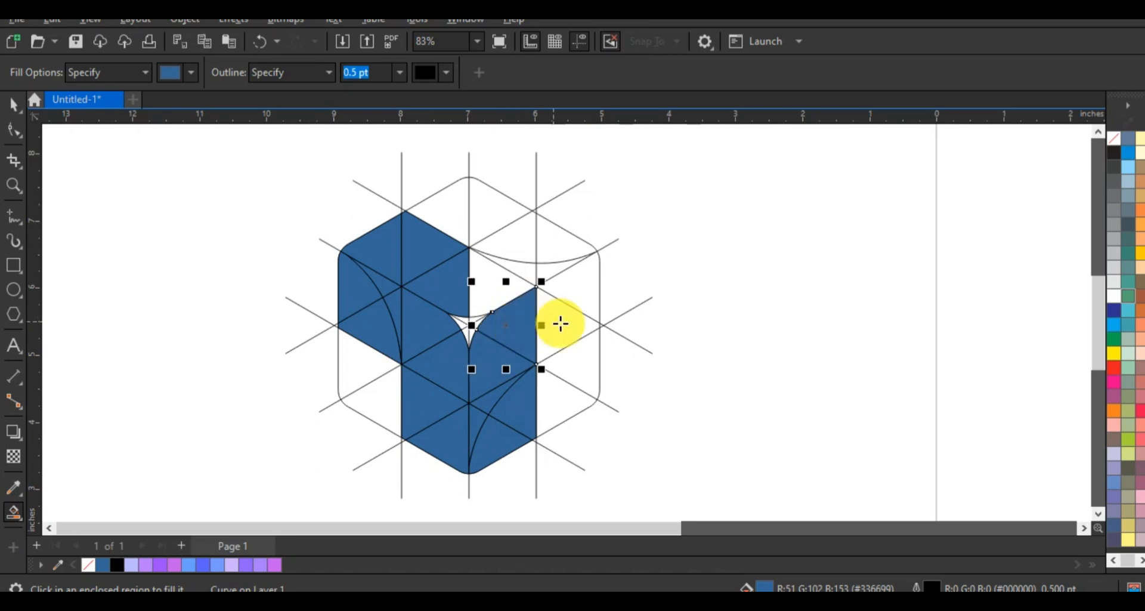
left_click(542, 266)
left_click(517, 263)
left_click(515, 250)
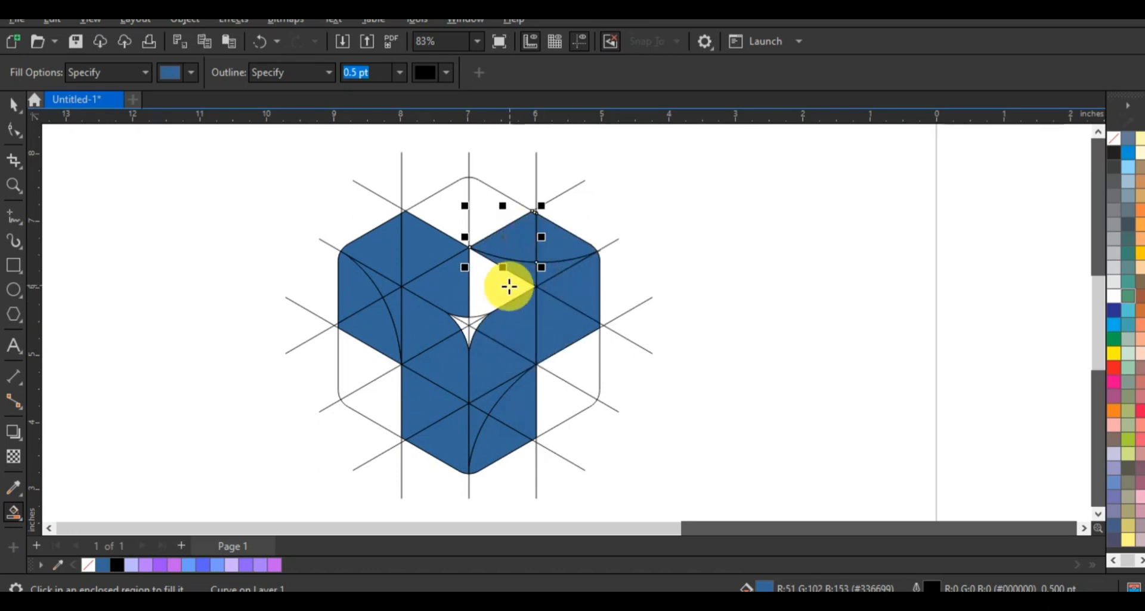
left_click(507, 287)
left_click(13, 105)
left_click(118, 212)
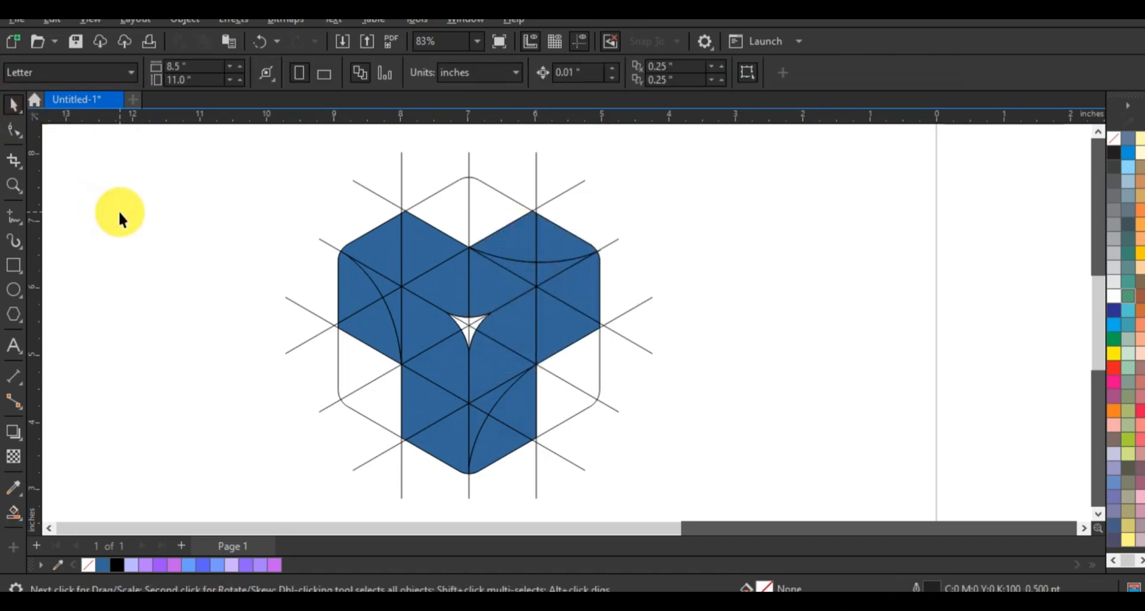
Weld the two blue pieces outside each of the three arcs into one shape per arc.
left_click(350, 286)
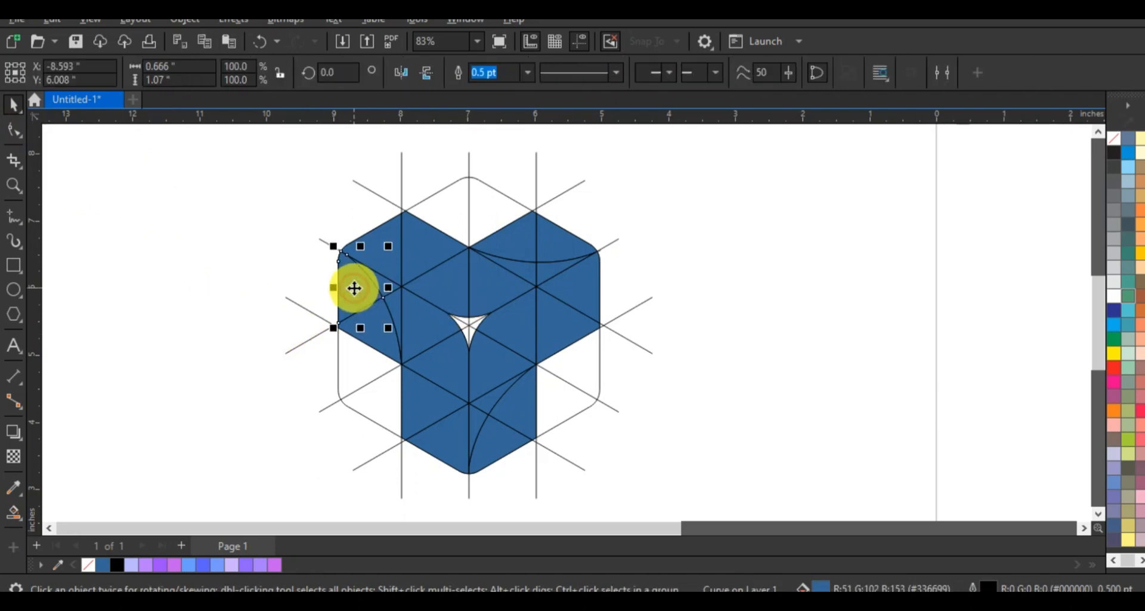
left_click(380, 334, "shift")
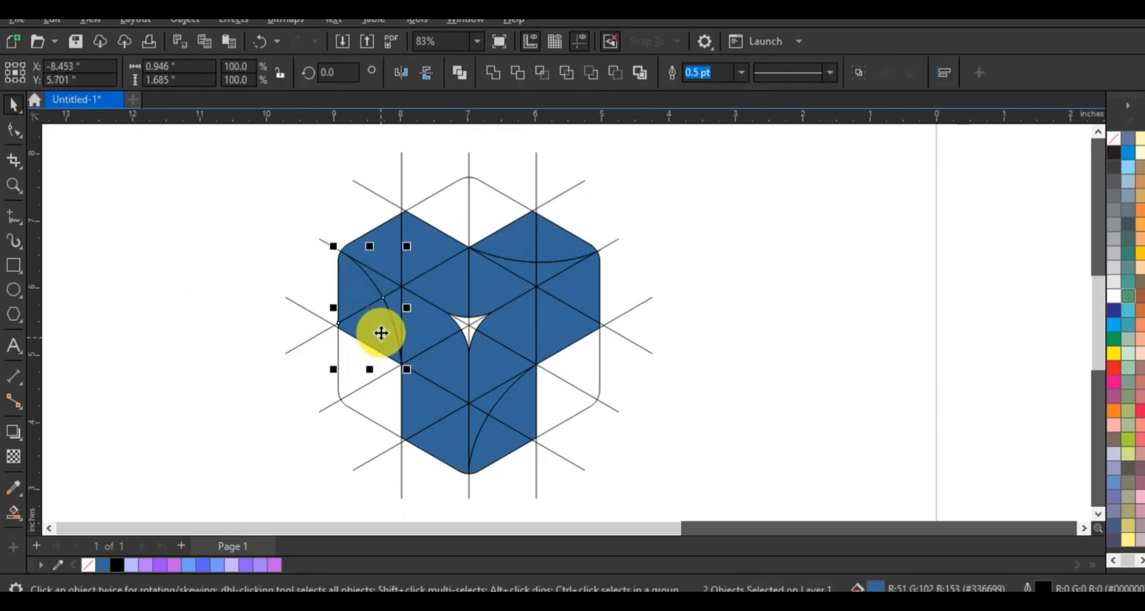
left_click(498, 72)
left_click(511, 391)
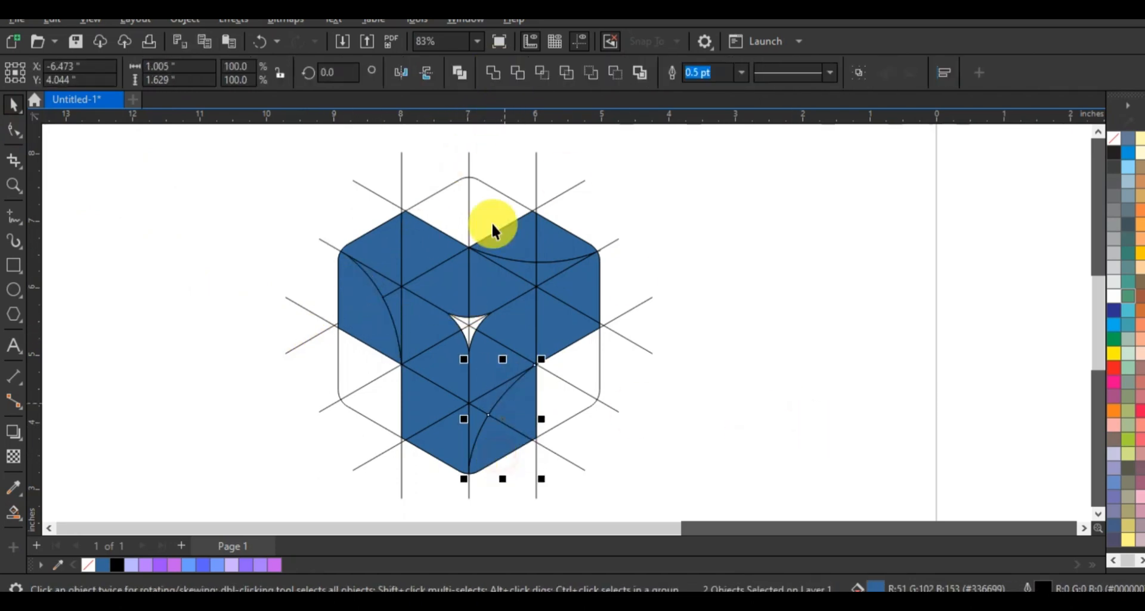
left_click(496, 84)
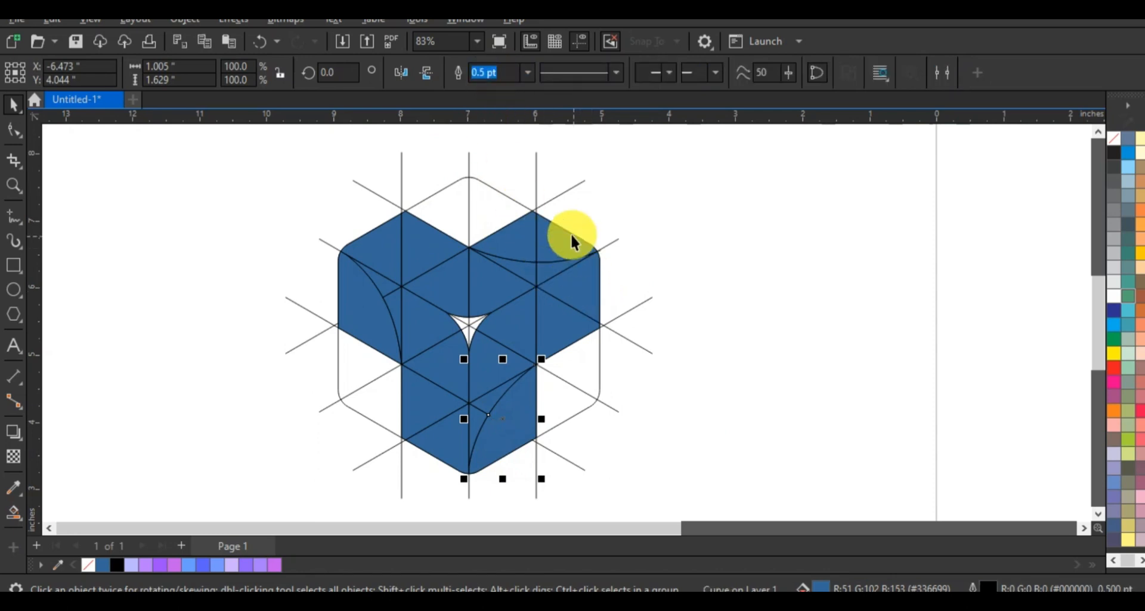
left_click(567, 238)
left_click(511, 232, "shift")
left_click(494, 73)
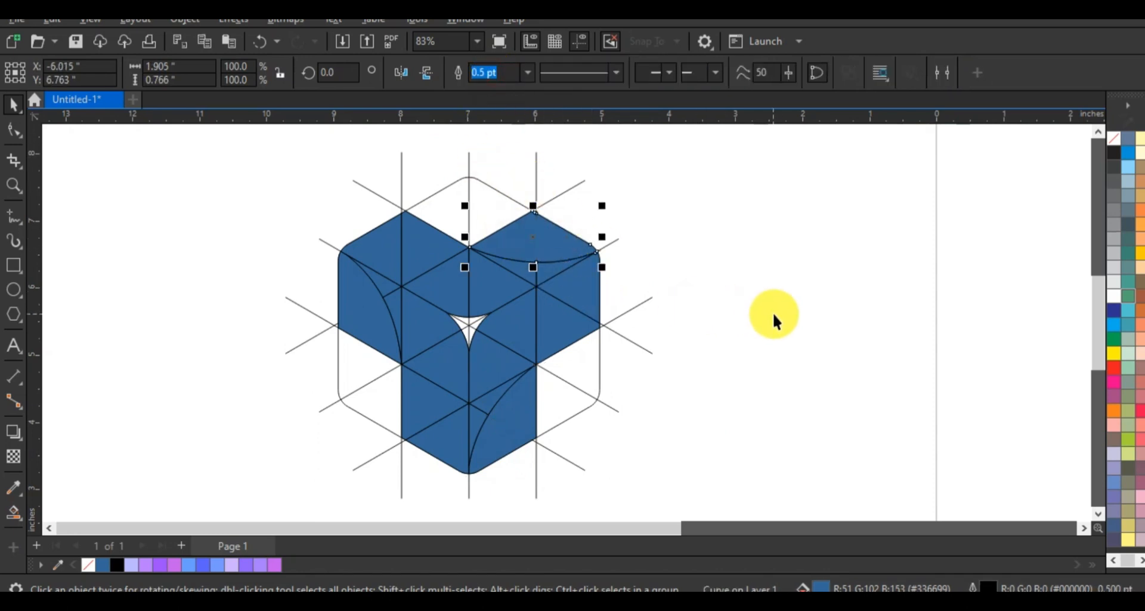
left_click(771, 316)
Weld the blue pieces running from inside the left arc past the central triangle to the bottom corner, and open the result for node editing.
left_click(385, 289)
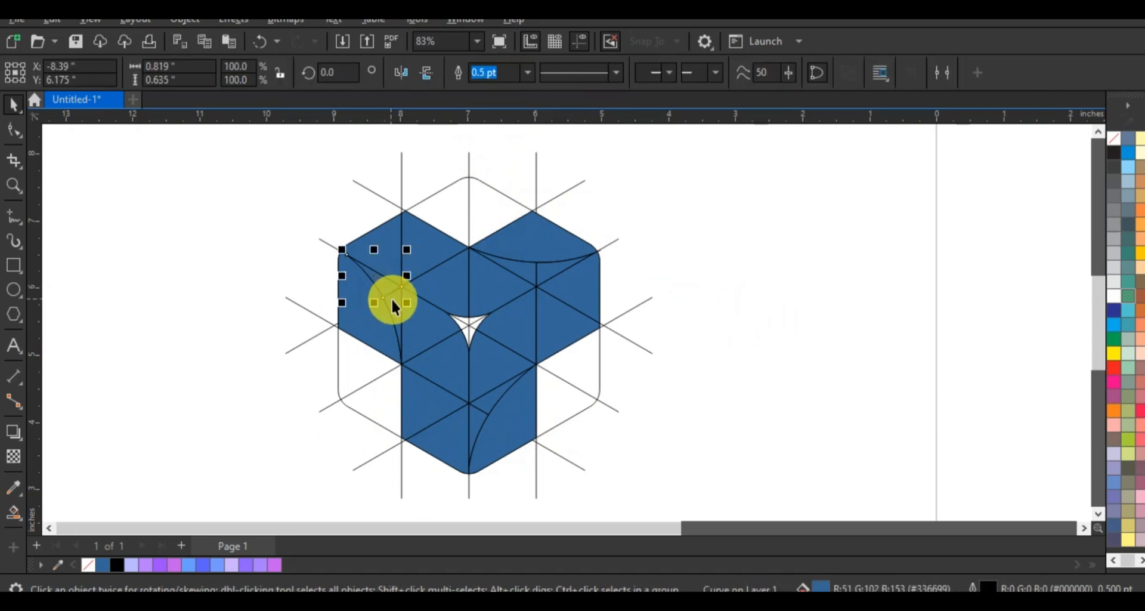
left_click(396, 301, "shift")
left_click(417, 314, "shift")
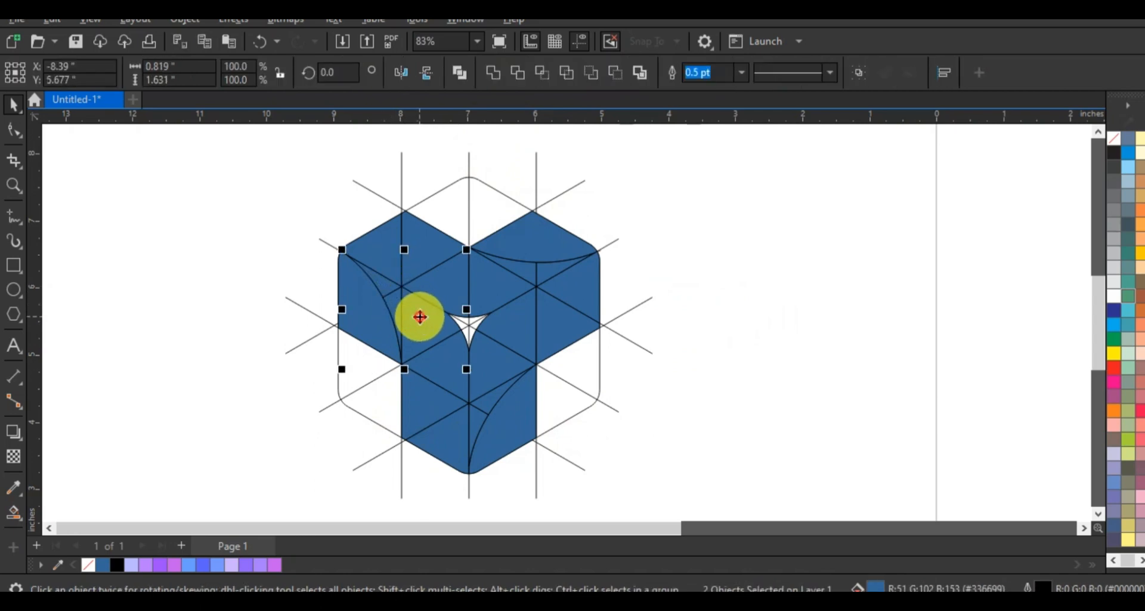
left_click(433, 411, "shift")
left_click(493, 73)
key("F10")
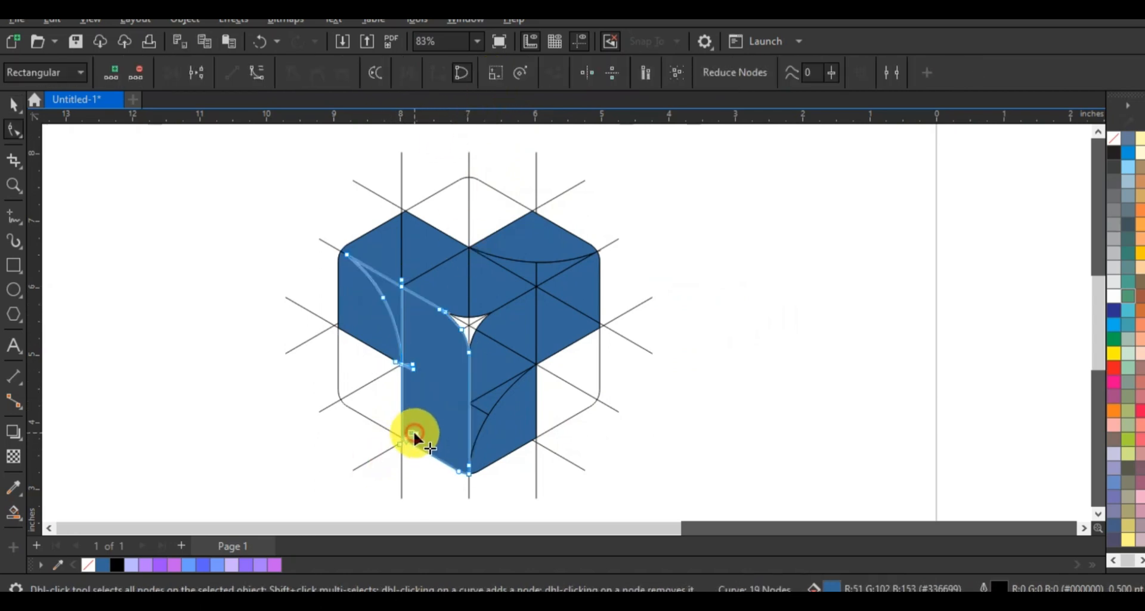
Remove the stray nodes from the left edge of the welded shape that runs down to the bottom corner.
double_click(413, 431)
double_click(412, 434)
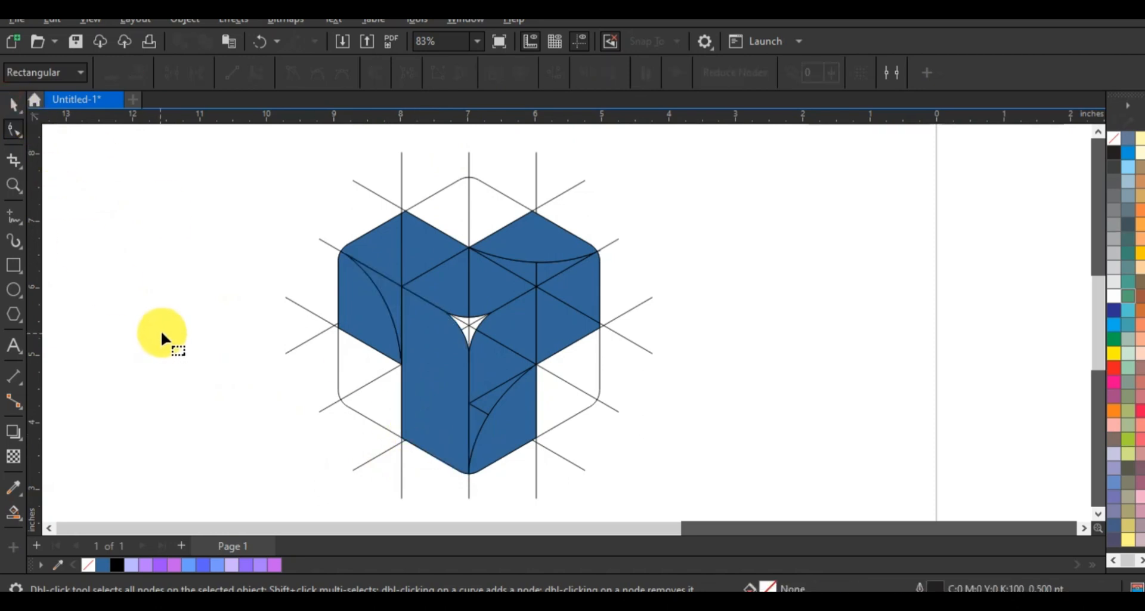
left_click(14, 511)
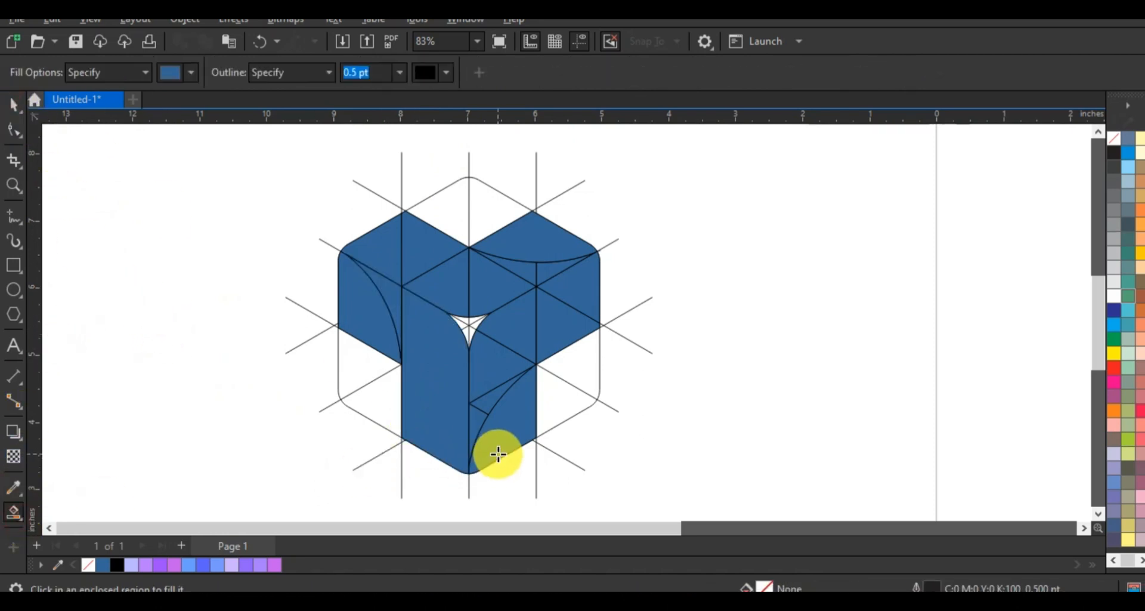
Weld the blue pieces running from the bottom corner, beside the central triangle and inside the lower-right arc, out to the right edge.
left_click(14, 104)
left_click(510, 444)
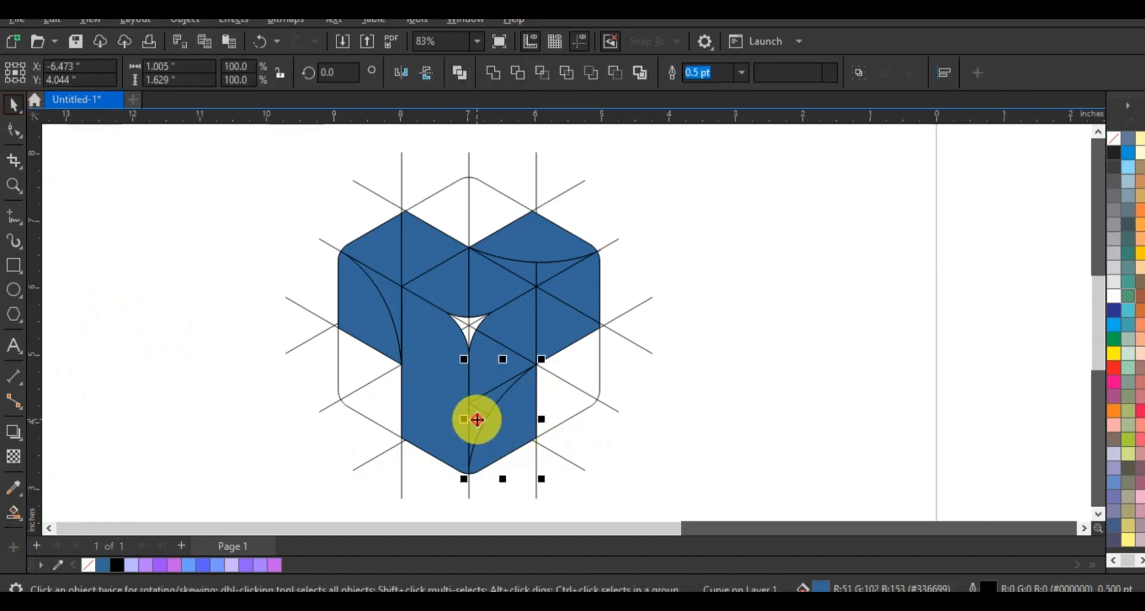
key("space")
left_click(476, 417)
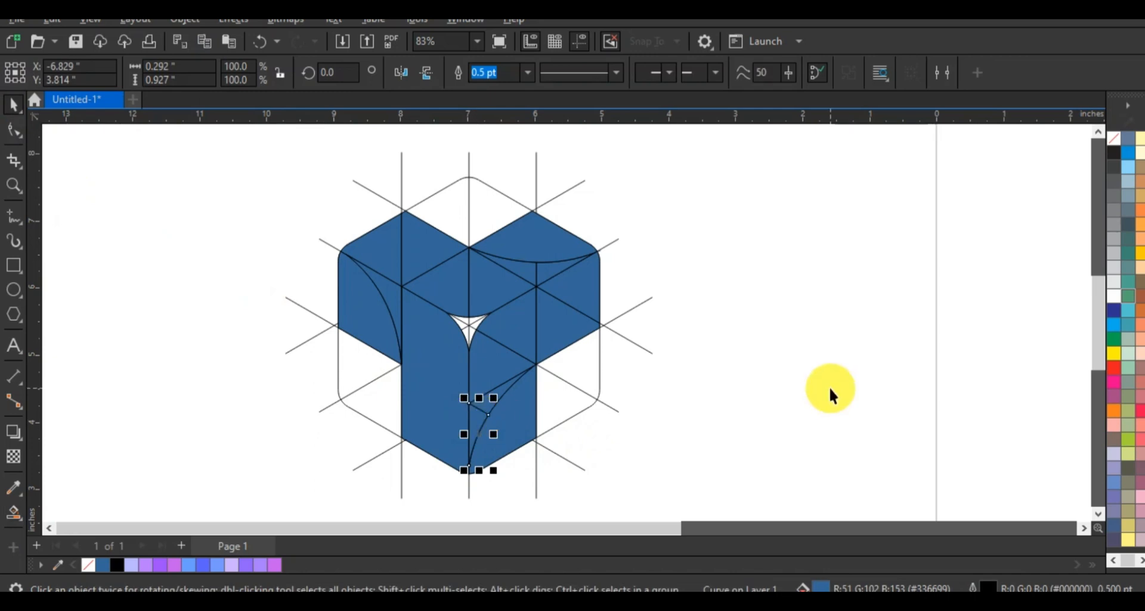
key("space")
left_click(830, 391)
left_click(482, 427)
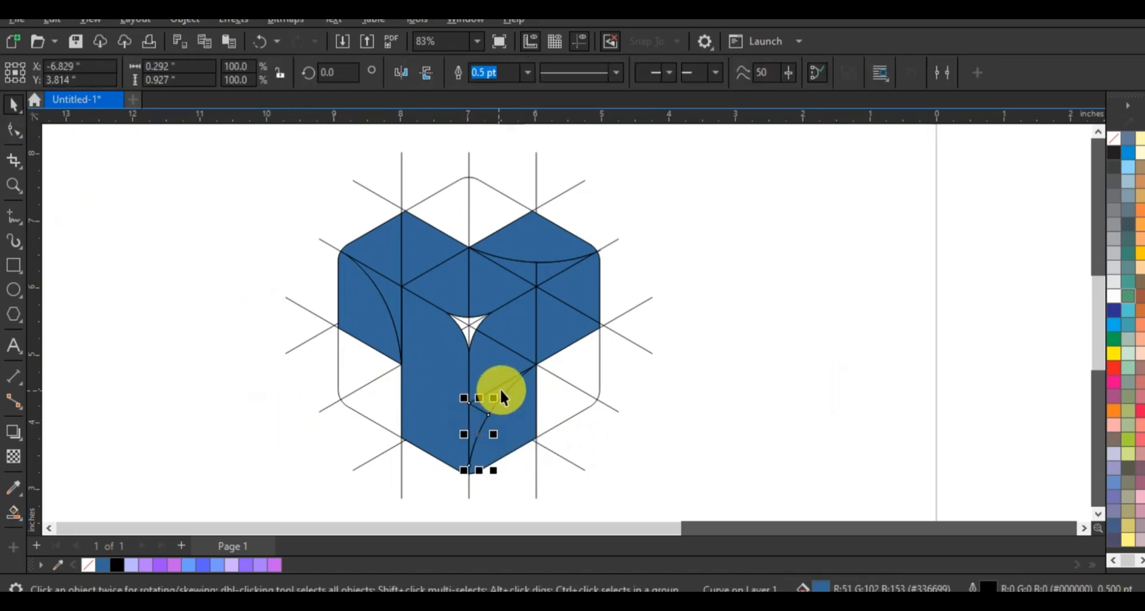
left_click(505, 388, "shift")
left_click(486, 370, "shift")
left_click(536, 334, "shift")
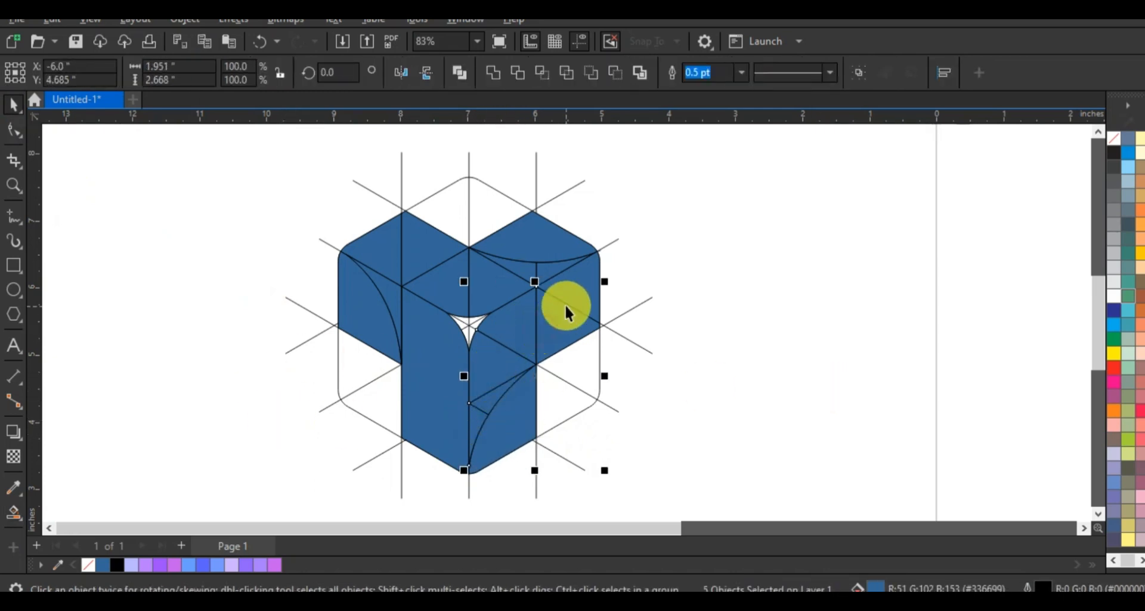
key("ctrl+l")
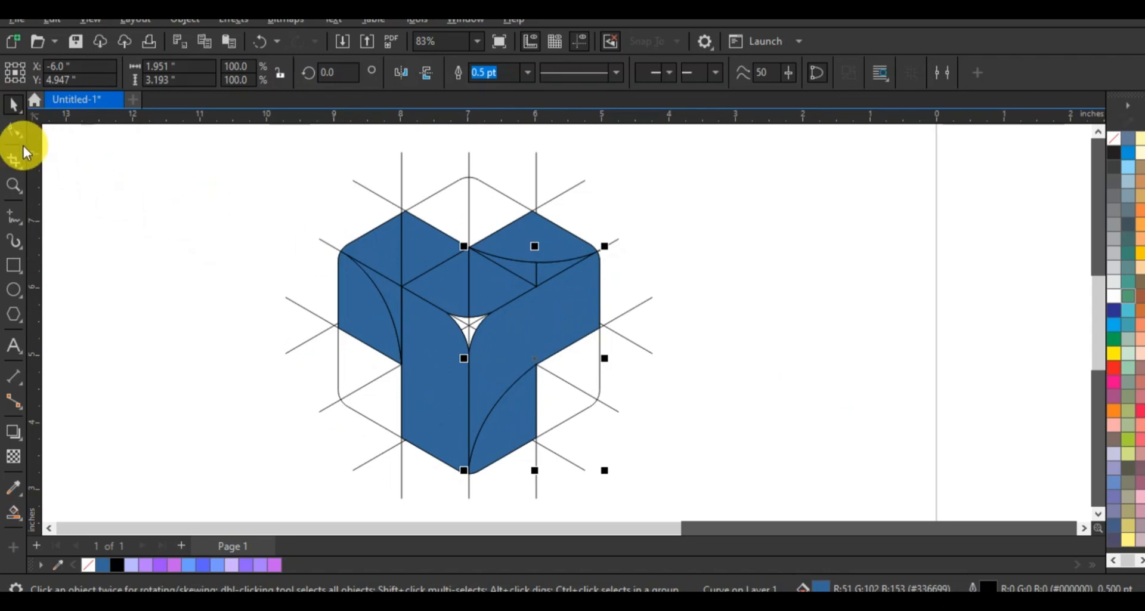
key("Escape")
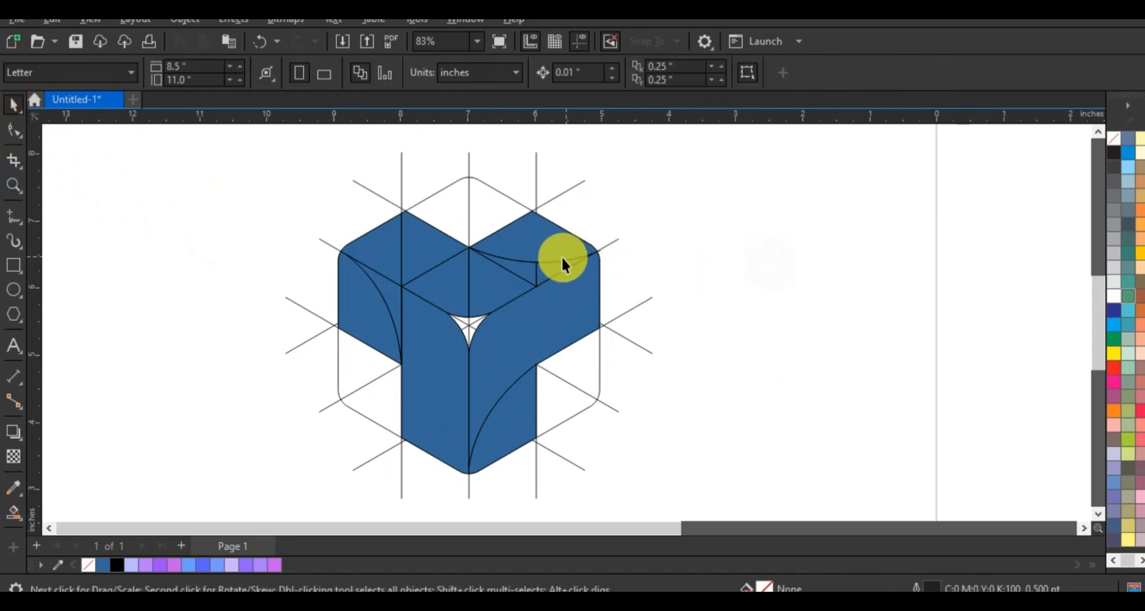
Weld the blue pieces running from the upper-left corner above the central triangle and below the upper-right arc into one shape.
left_click(552, 269)
left_click(511, 266, "shift")
left_click(502, 292, "shift")
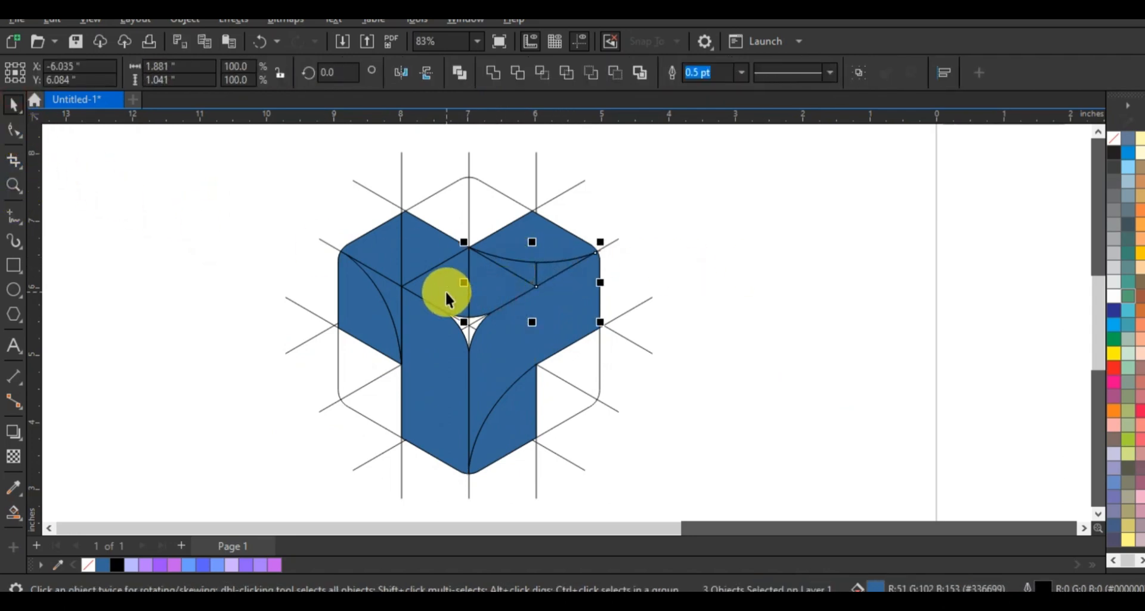
left_click(445, 287, "shift")
left_click(426, 252, "shift")
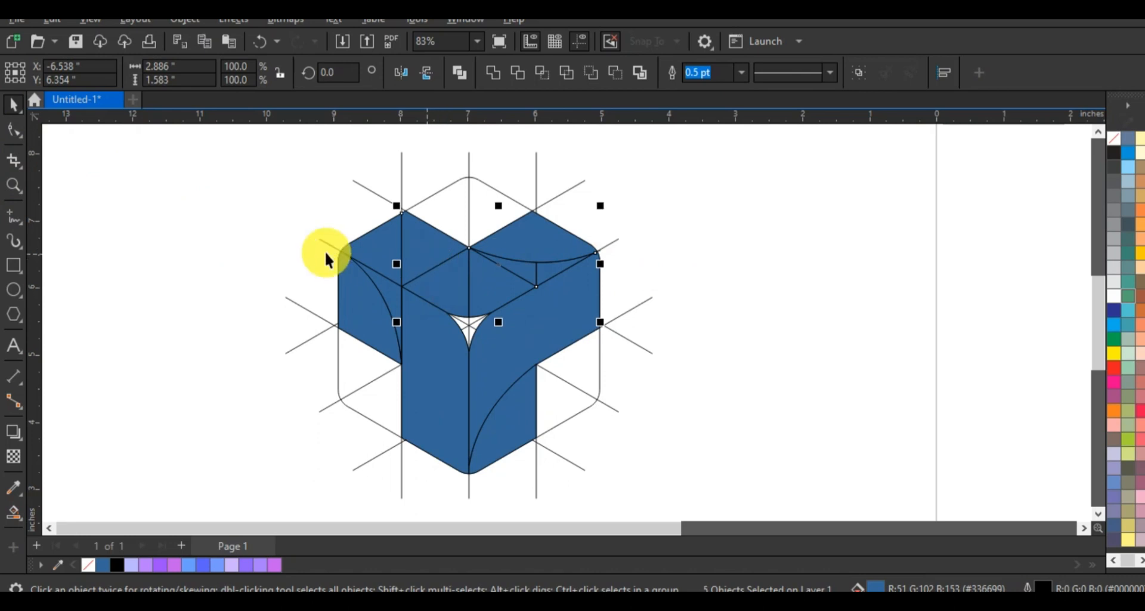
left_click(370, 237, "shift")
key("ctrl+l")
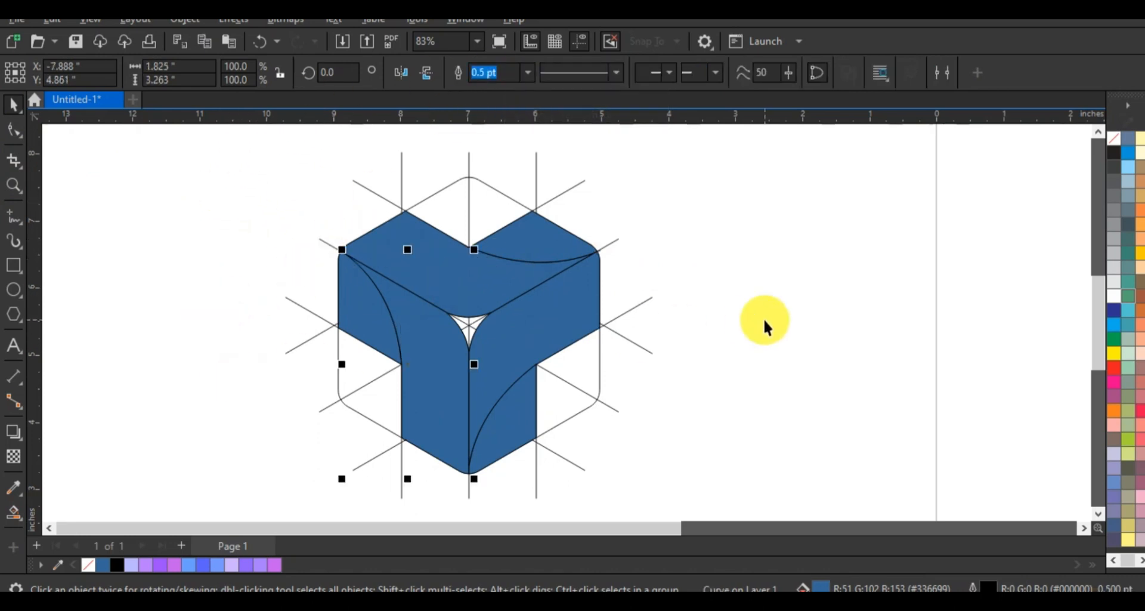
left_click(764, 326)
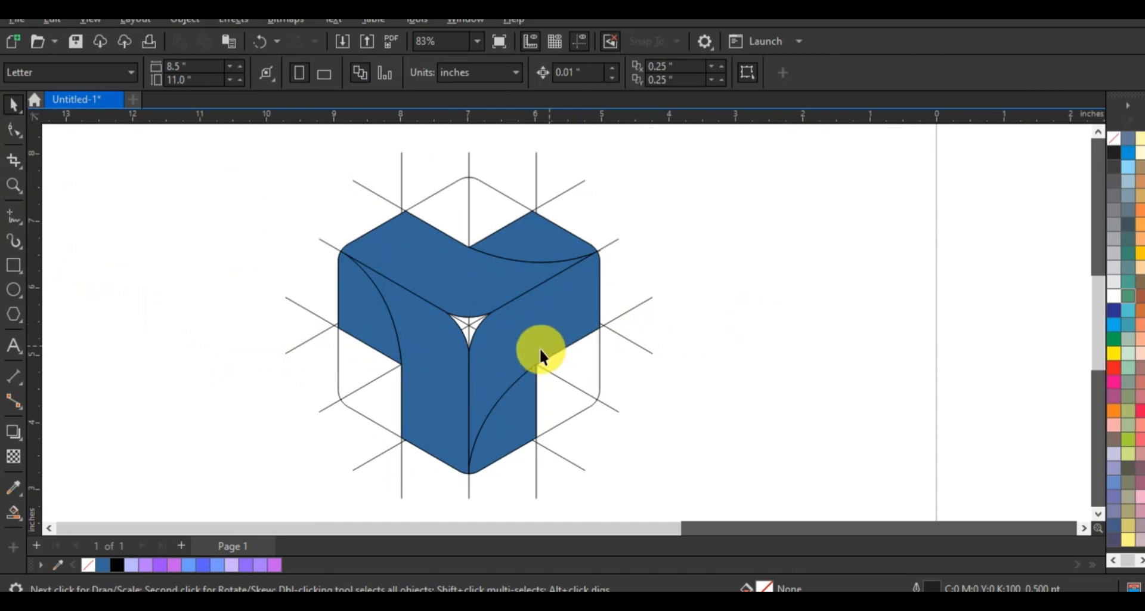
Select all six blue shapes and move them together off the construction grid into the empty area on its left.
left_click(524, 411)
left_click(498, 344, "shift")
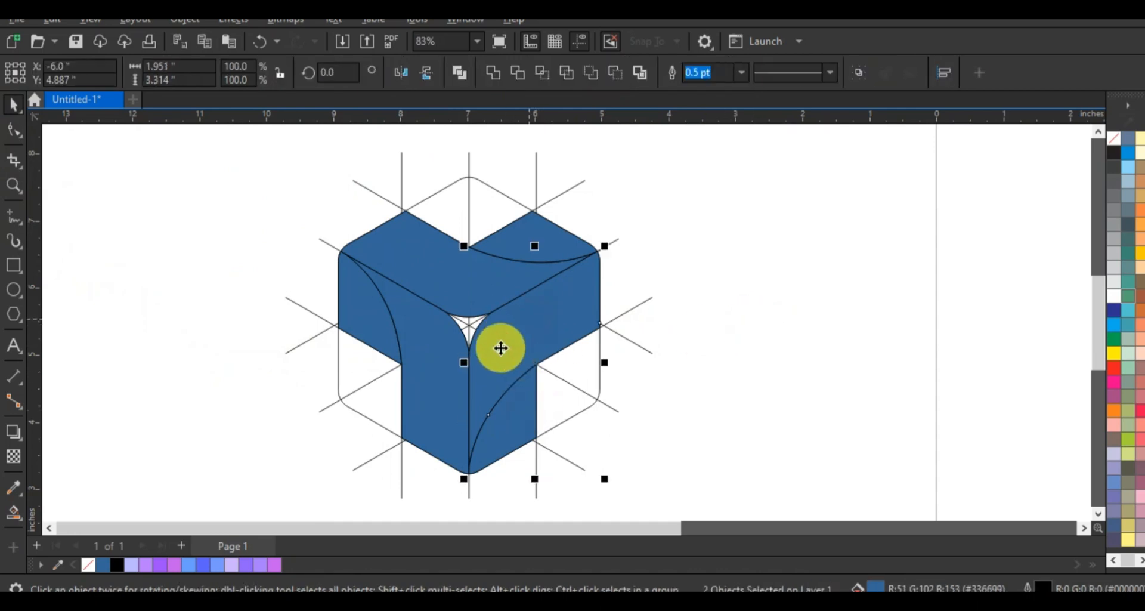
left_click(427, 431, "shift")
left_click(409, 248, "shift")
left_click(555, 248, "shift")
left_click(508, 308, "shift")
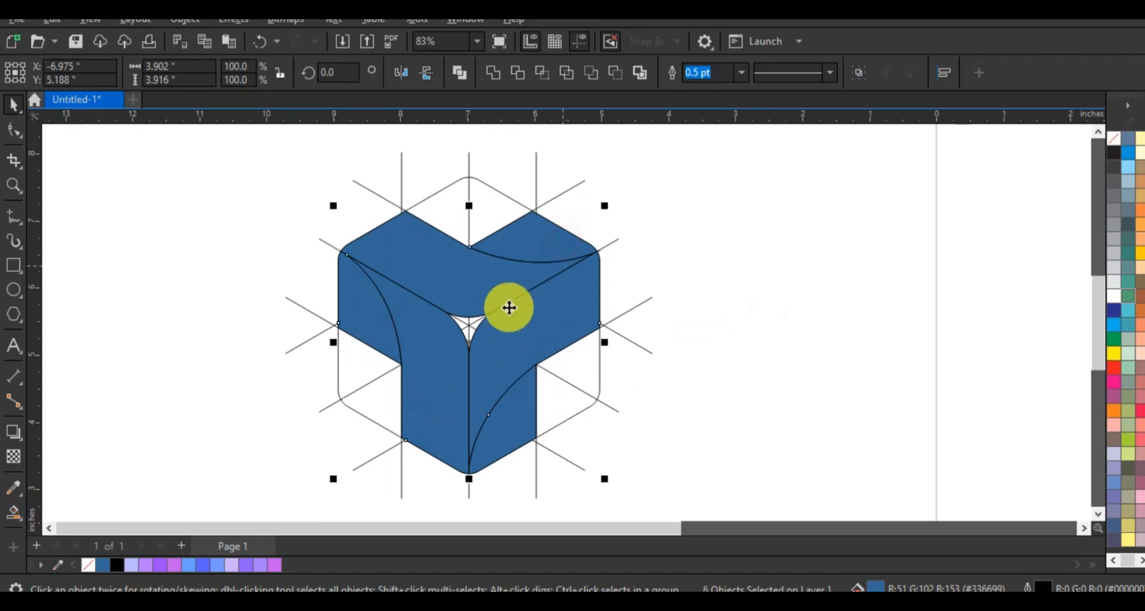
left_click_drag(468, 332, 140, 299)
left_click(769, 481)
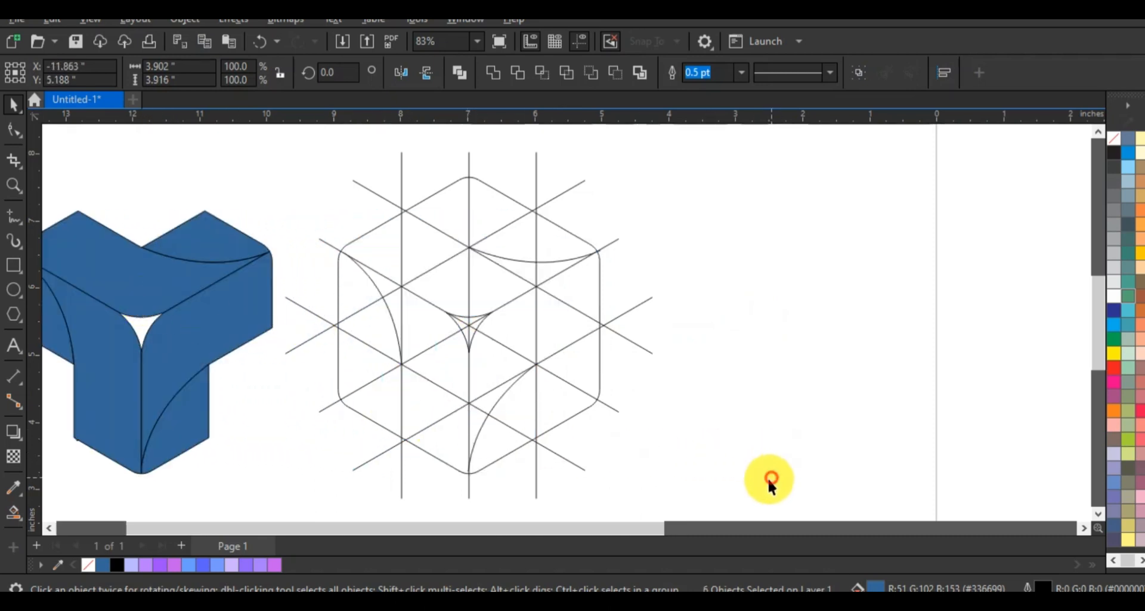
Delete the construction grid lines, arcs and rounded hexagon outline, leaving only the blue logo shapes, and fit the logo in view.
left_click_drag(469, 493, 256, 148)
scroll(255, 148, "up", 1)
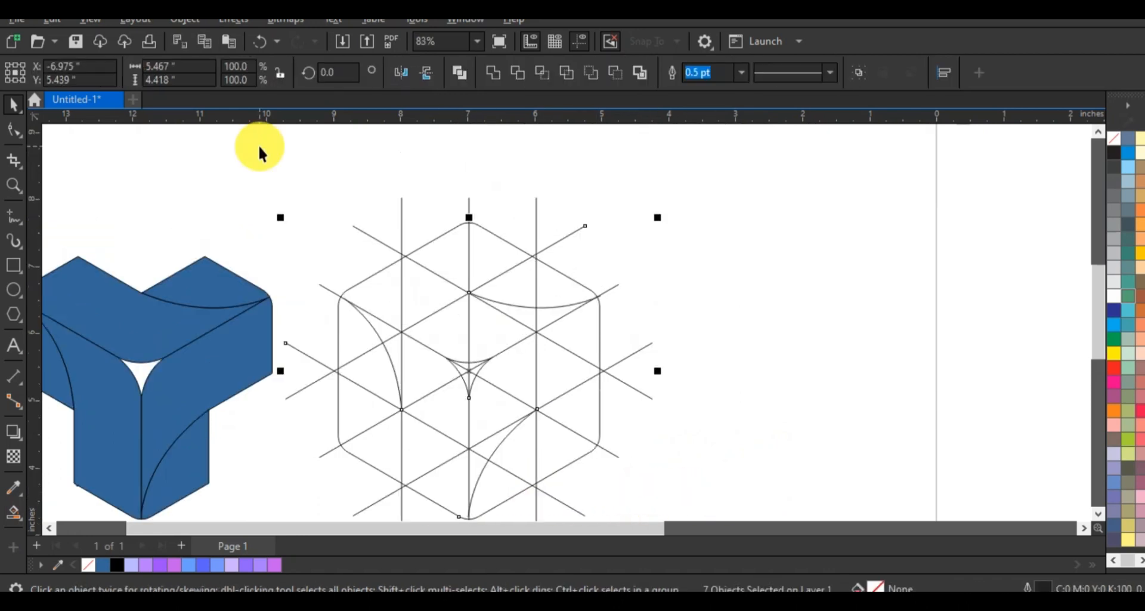
key("Delete")
left_click(465, 300)
key("Delete")
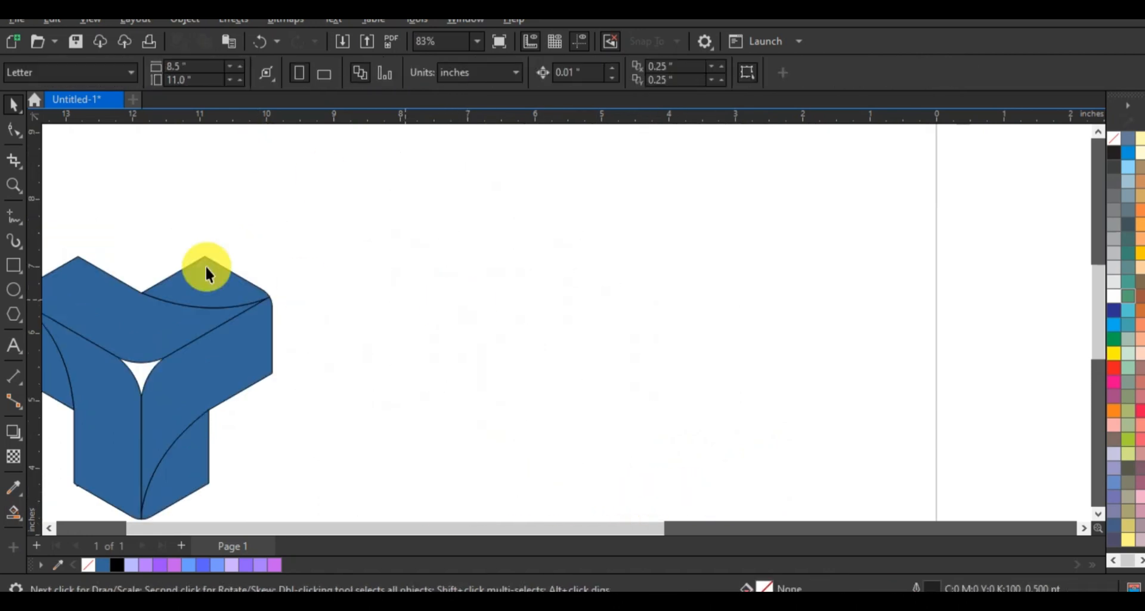
key("F4")
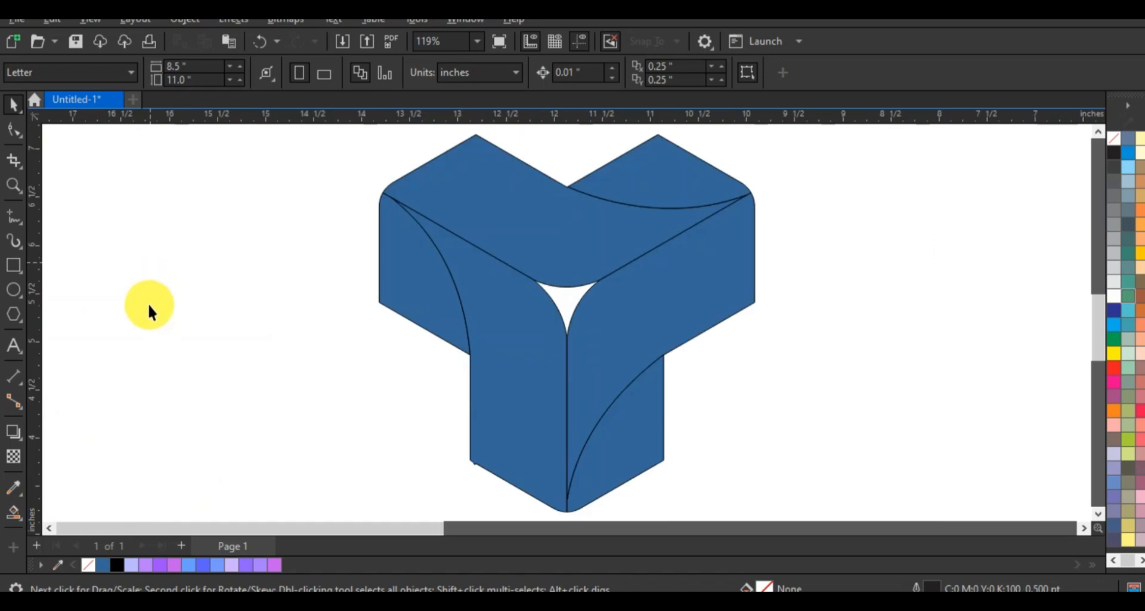
Apply a linear fountain fill to the top welded shape, from light purple at its upper-left end to pale lavender near the central triangle.
left_click(543, 221)
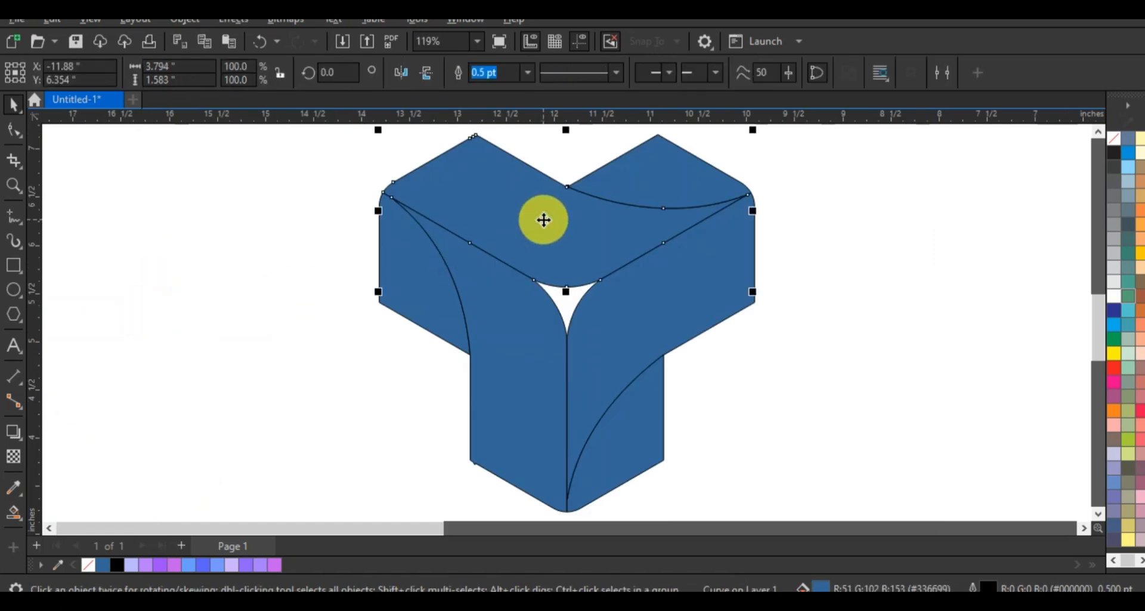
left_click(20, 520)
left_click(64, 515)
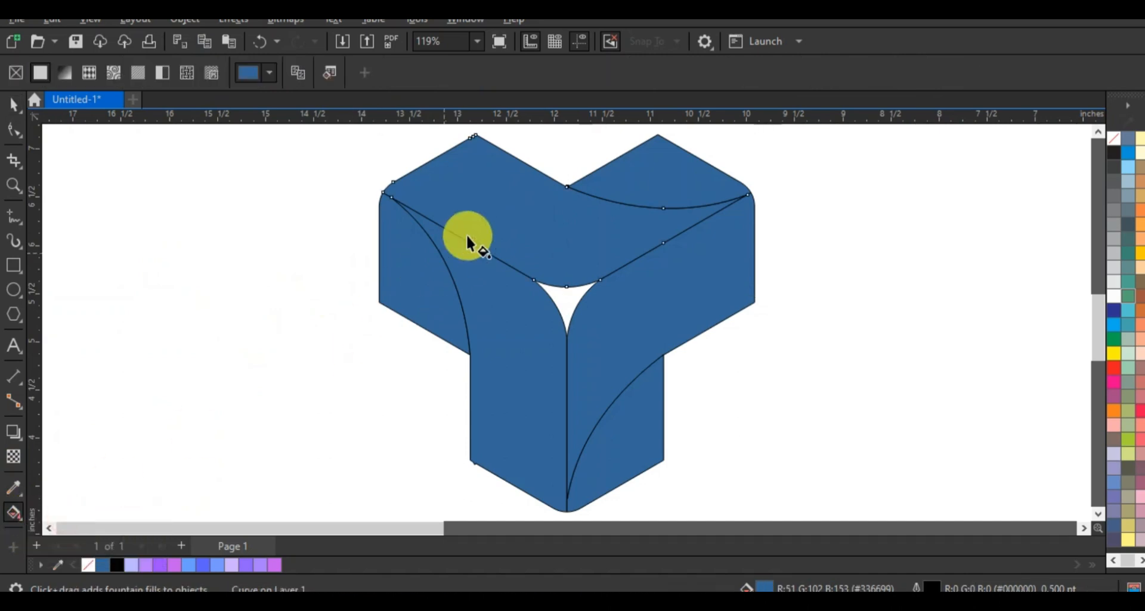
left_click_drag(424, 190, 665, 218)
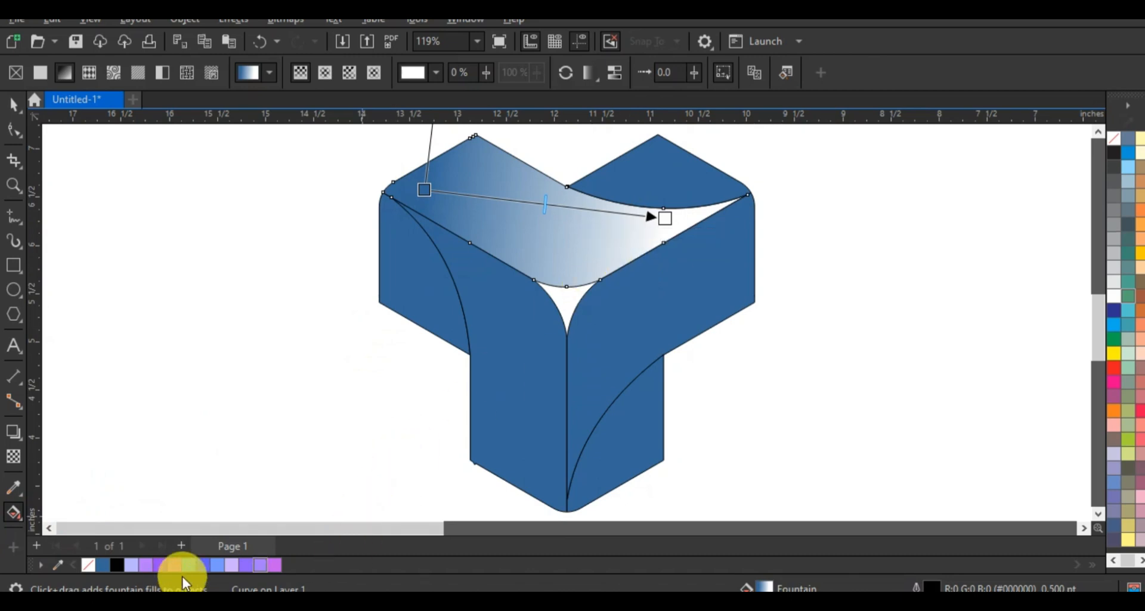
left_click_drag(146, 565, 424, 190)
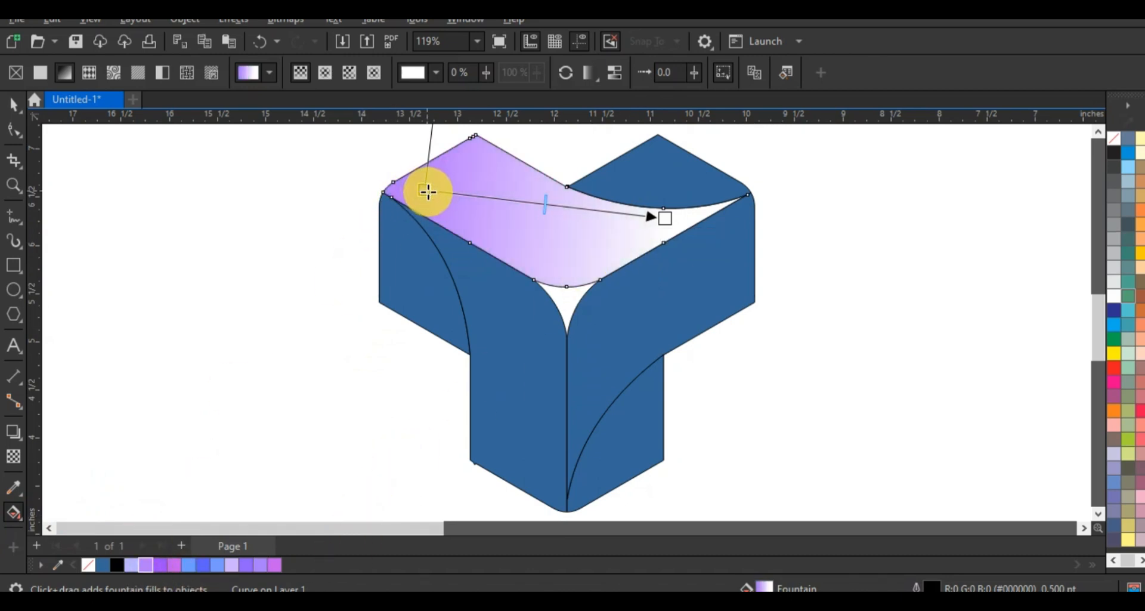
left_click_drag(231, 564, 551, 238)
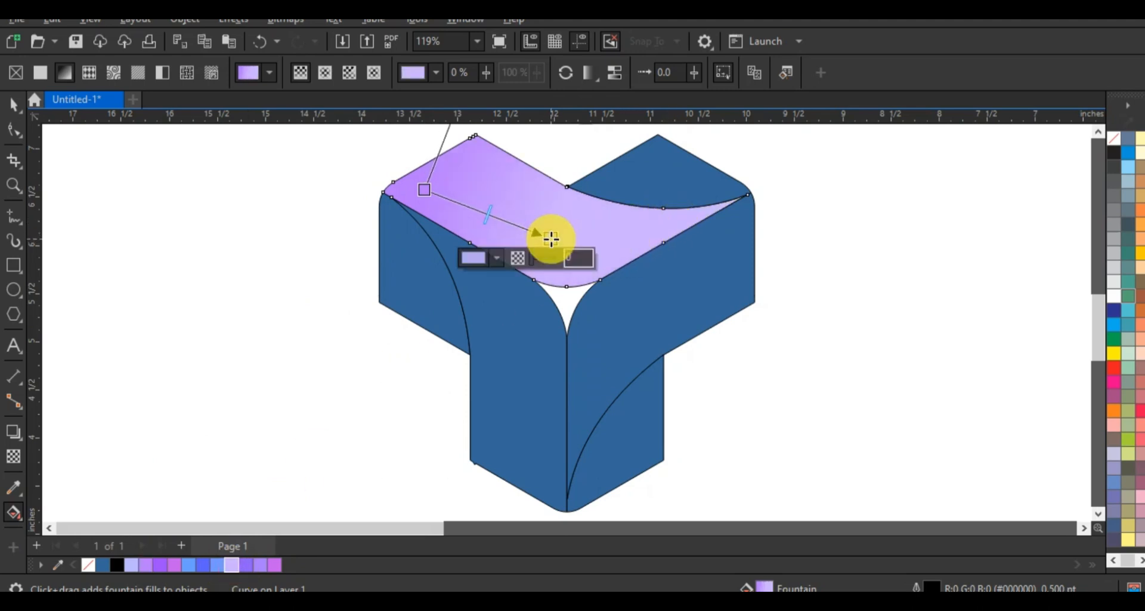
left_click_drag(424, 190, 415, 164)
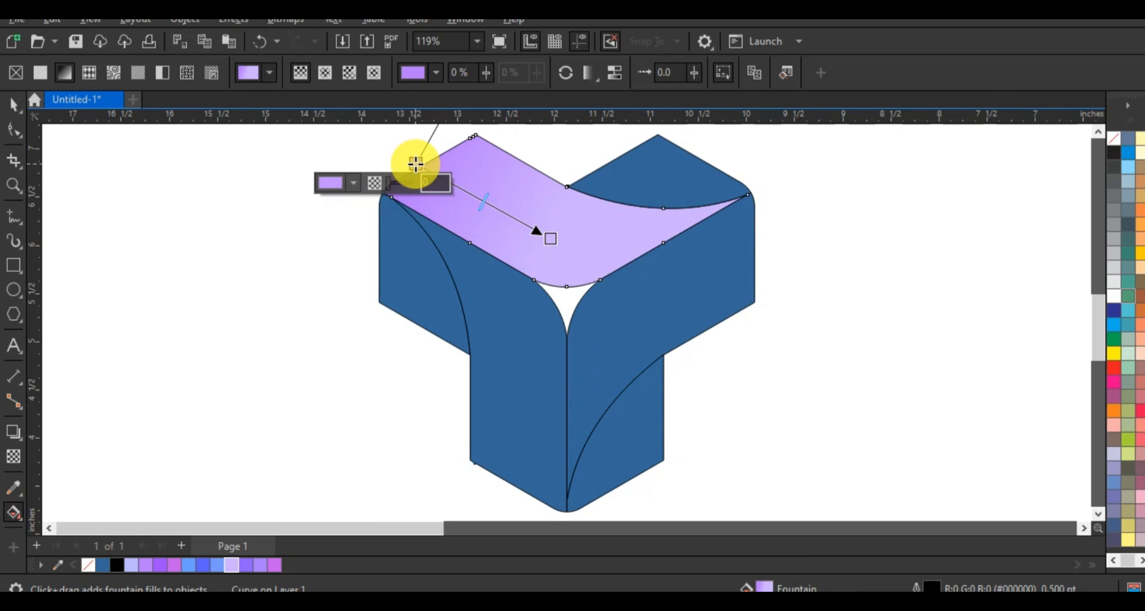
left_click_drag(415, 164, 405, 152)
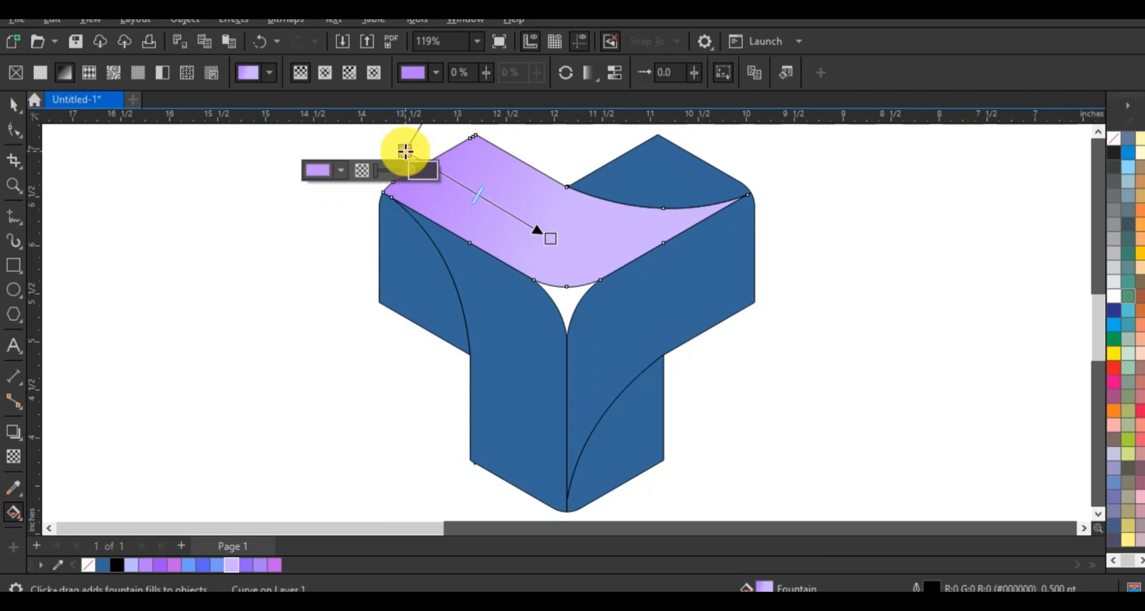
left_click(349, 266)
Apply a linear fountain fill to the lower-left welded shape, from light blue at its bottom end to pale lavender at its upper end.
left_click(476, 292)
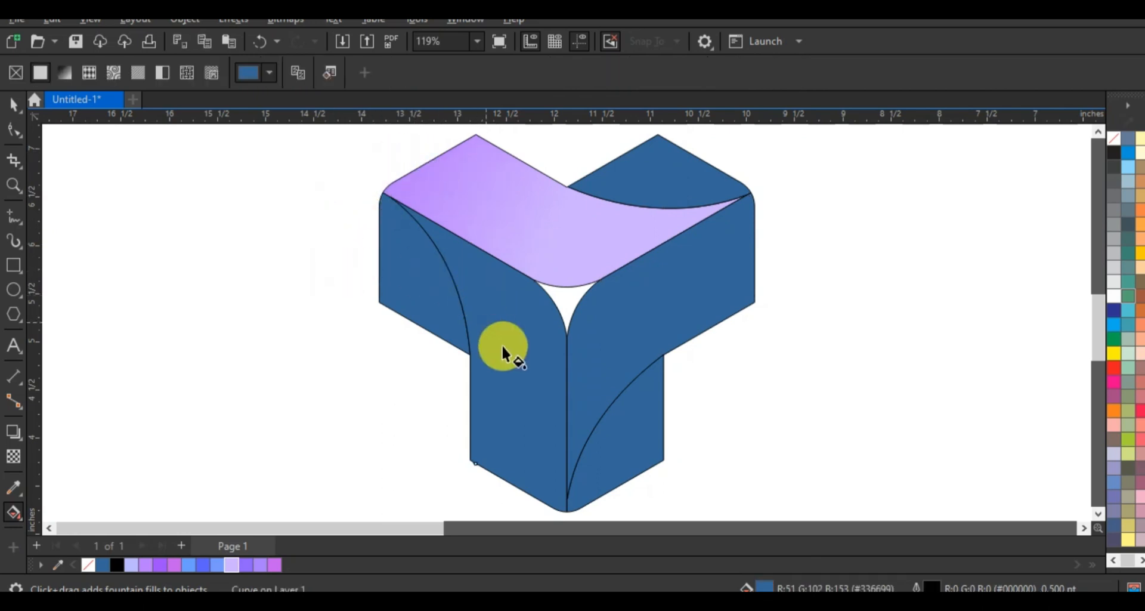
left_click_drag(537, 485, 490, 276)
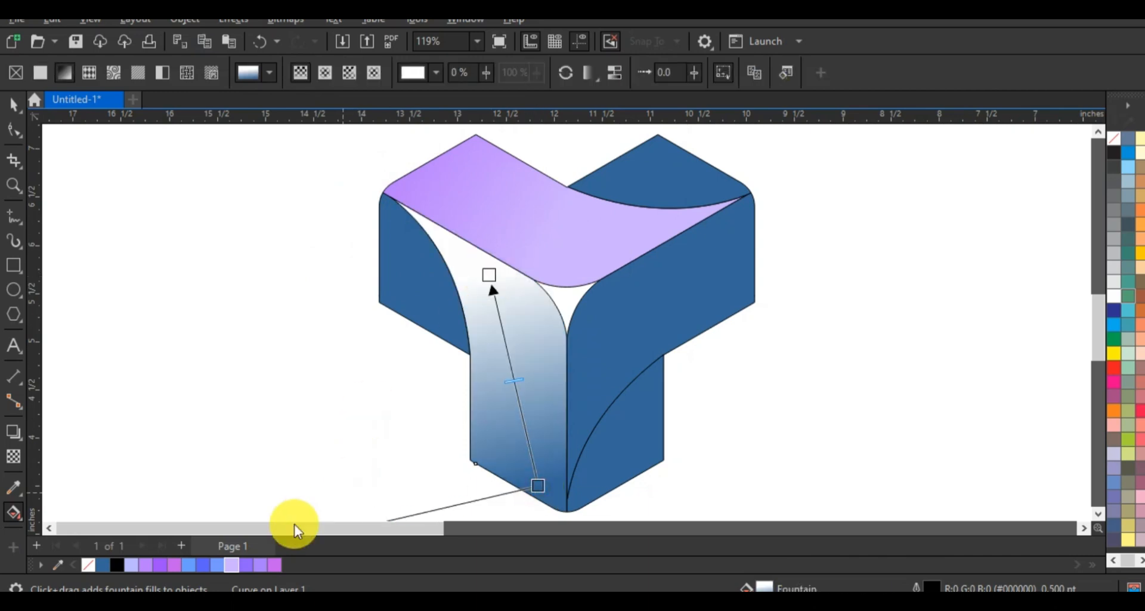
left_click_drag(231, 563, 485, 276)
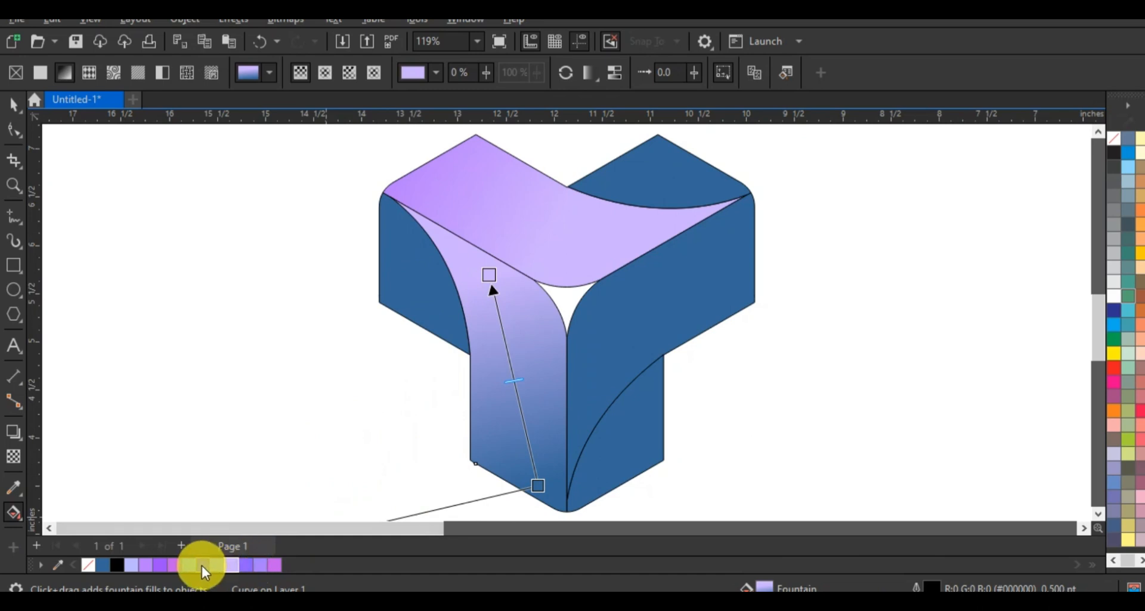
left_click_drag(215, 566, 536, 480)
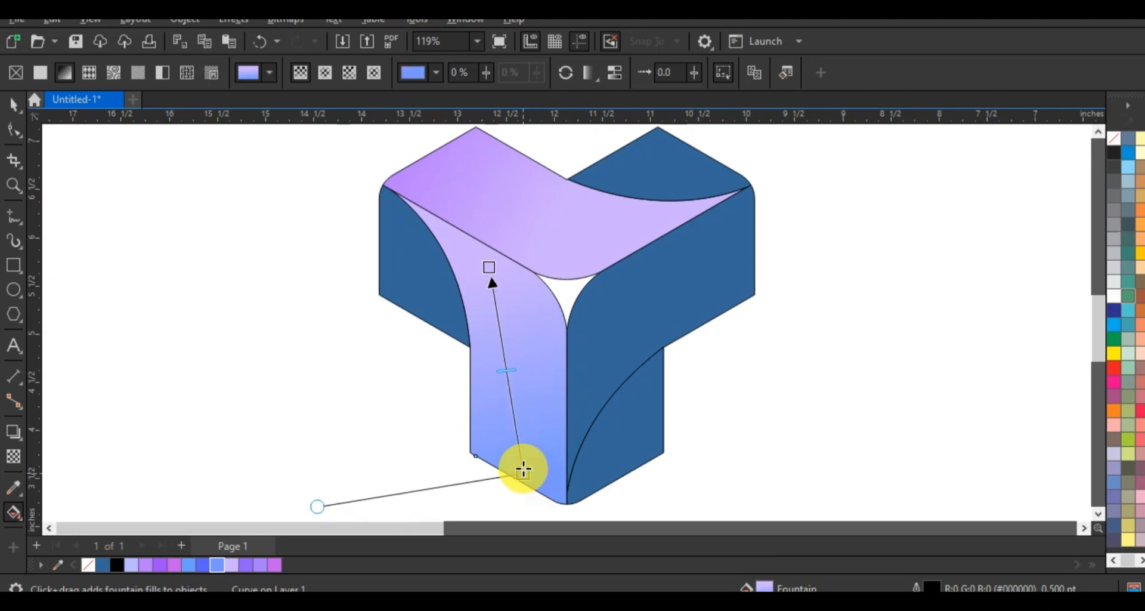
left_click(381, 421)
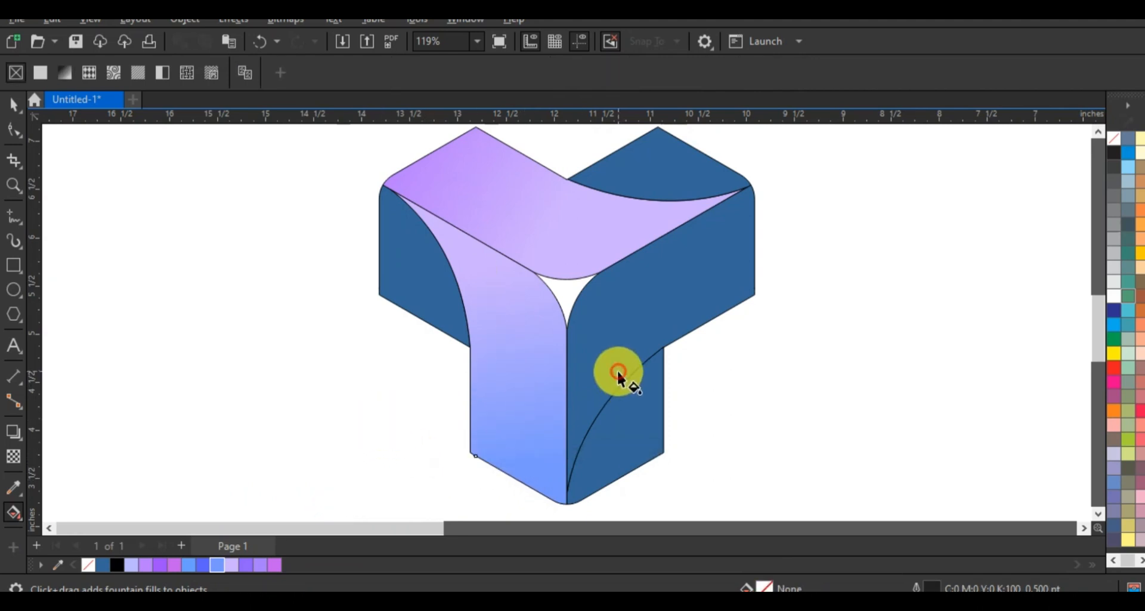
Apply a linear fountain fill to the right welded shape, from light violet at its upper-right end to pale blue-lavender at its lower end.
left_click_drag(719, 245, 588, 411)
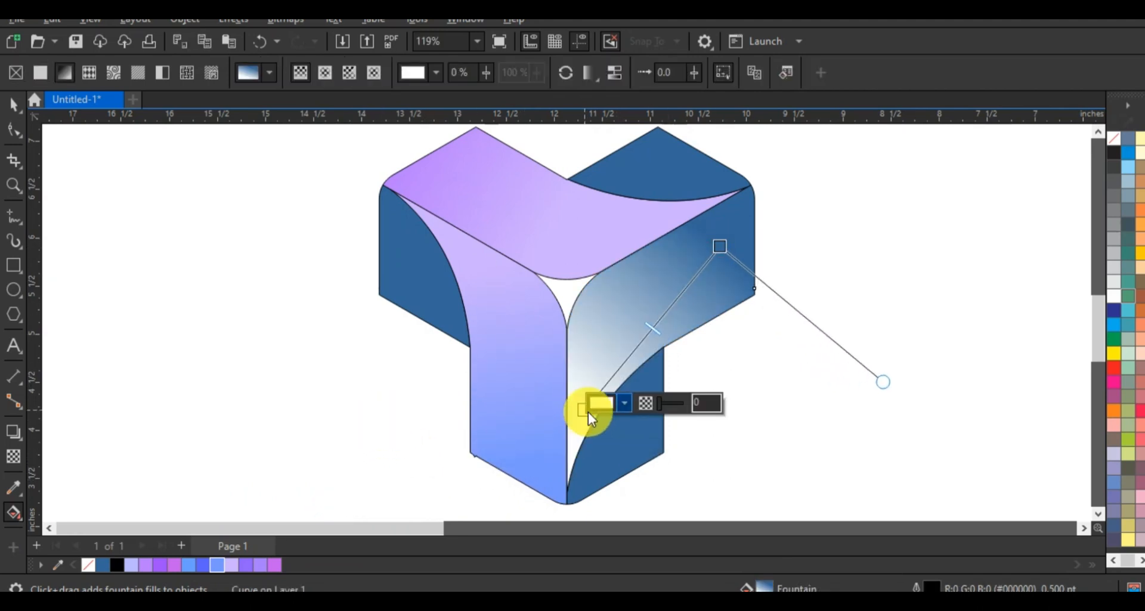
left_click_drag(231, 564, 587, 411)
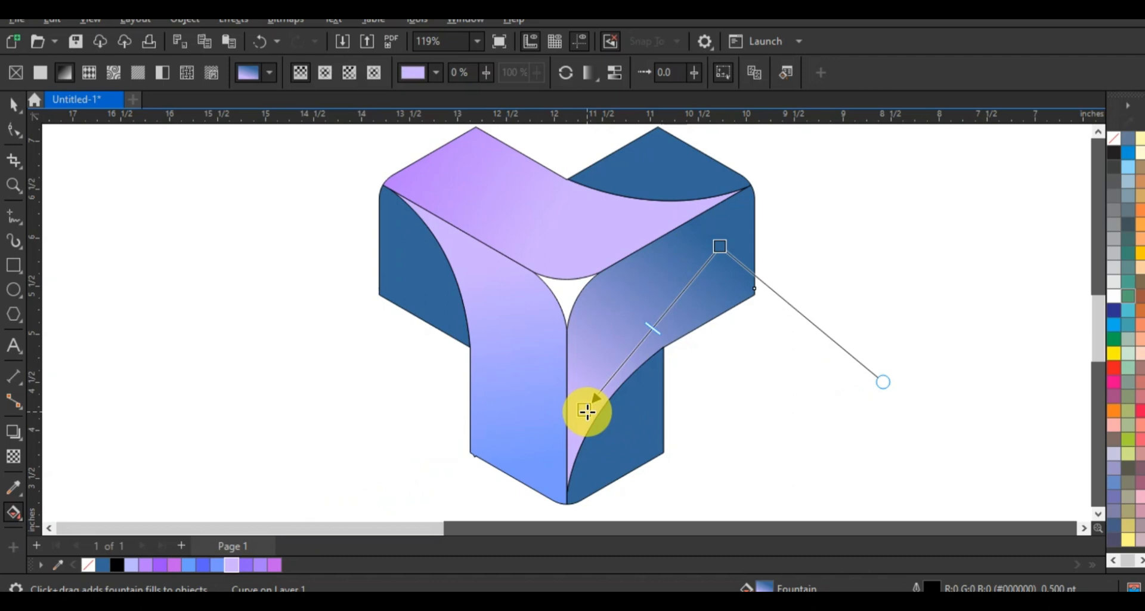
left_click_drag(131, 564, 595, 388)
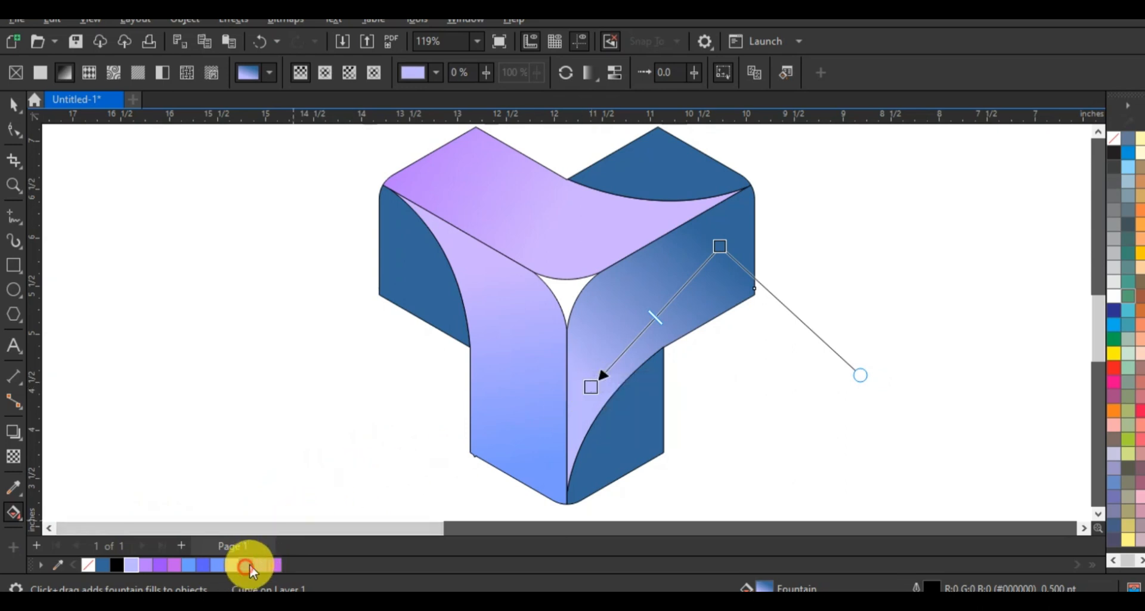
left_click_drag(248, 565, 719, 246)
left_click_drag(720, 246, 761, 226)
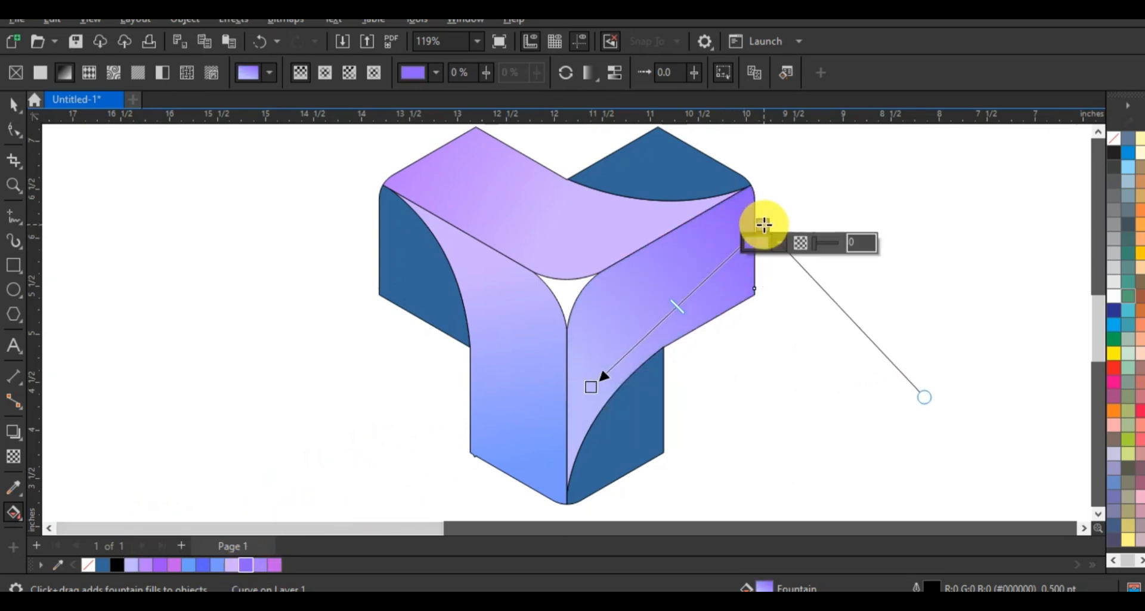
left_click_drag(260, 565, 760, 226)
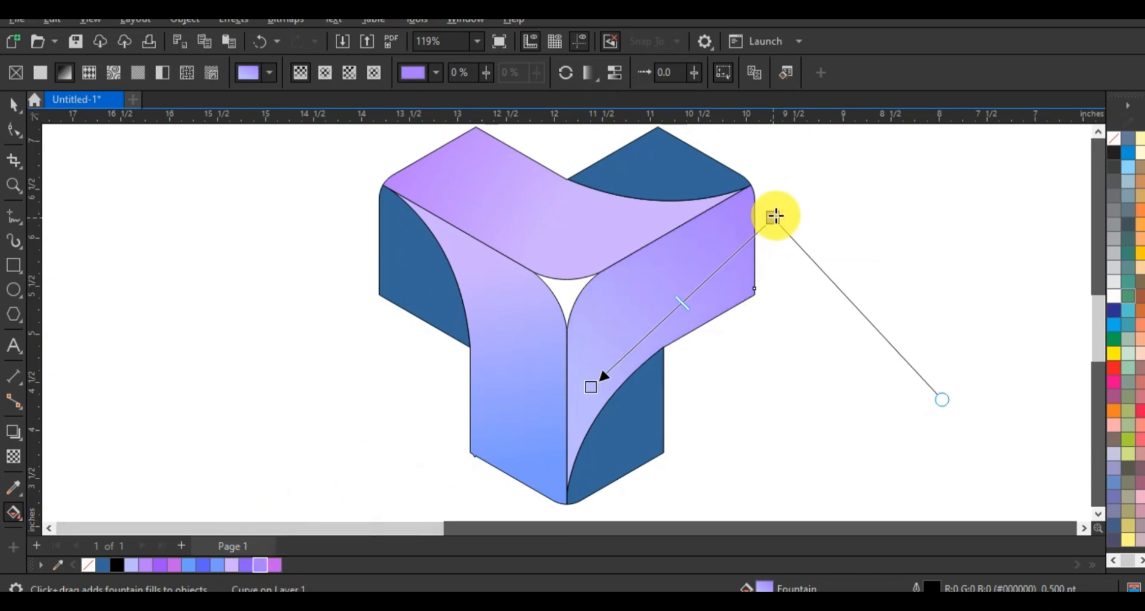
Try a pale blue-lavender end color on the top shape's fountain fill, and set it back to pale lavender.
left_click(791, 340)
left_click(579, 242)
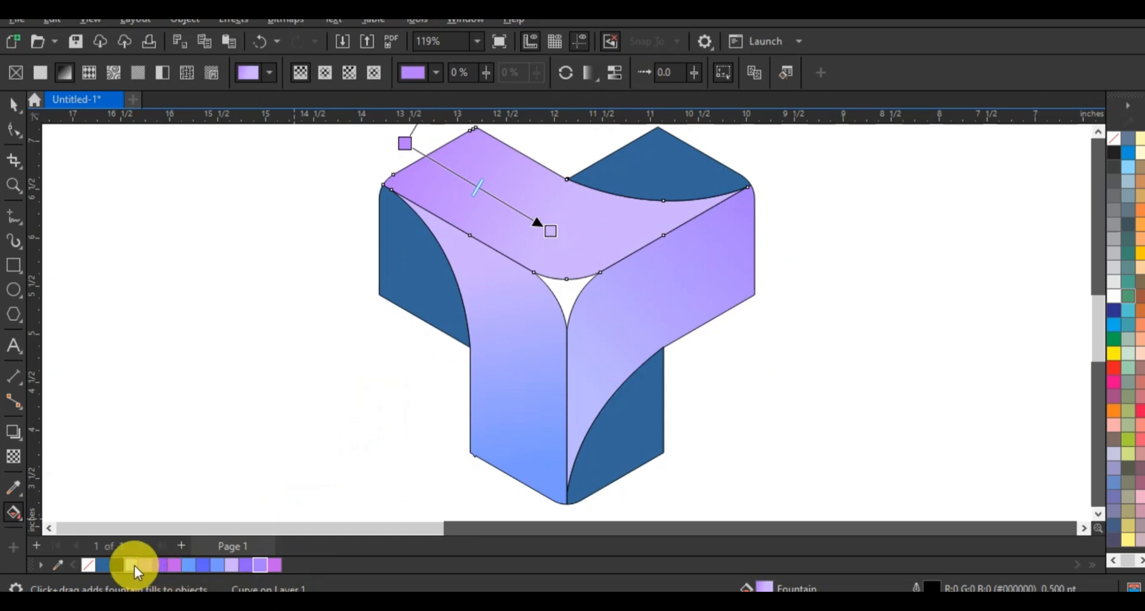
left_click_drag(551, 233, 552, 233)
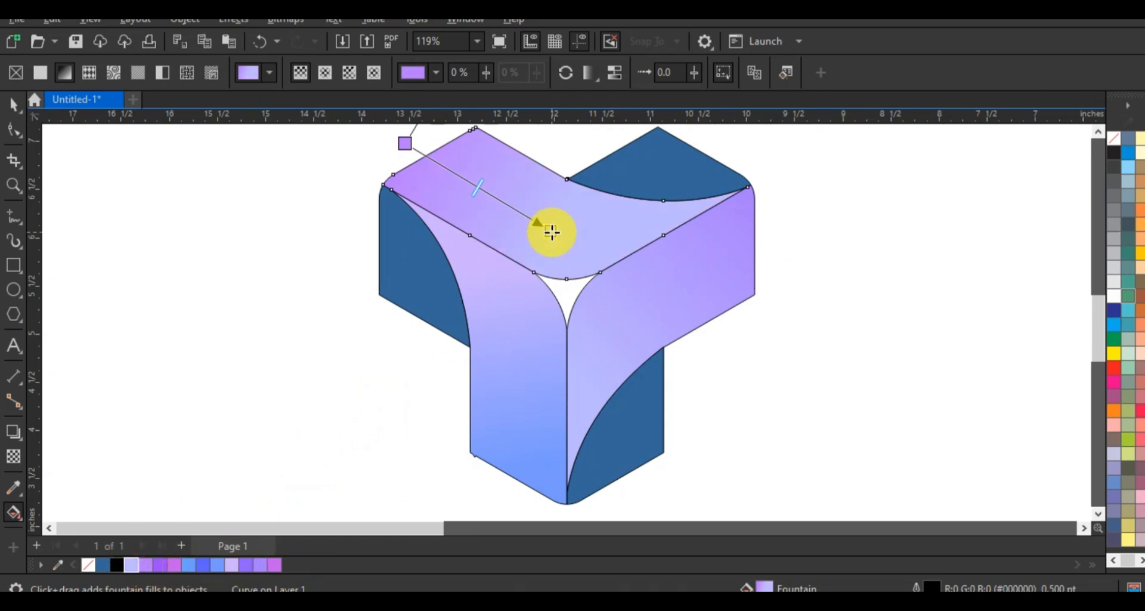
left_click_drag(231, 564, 562, 209)
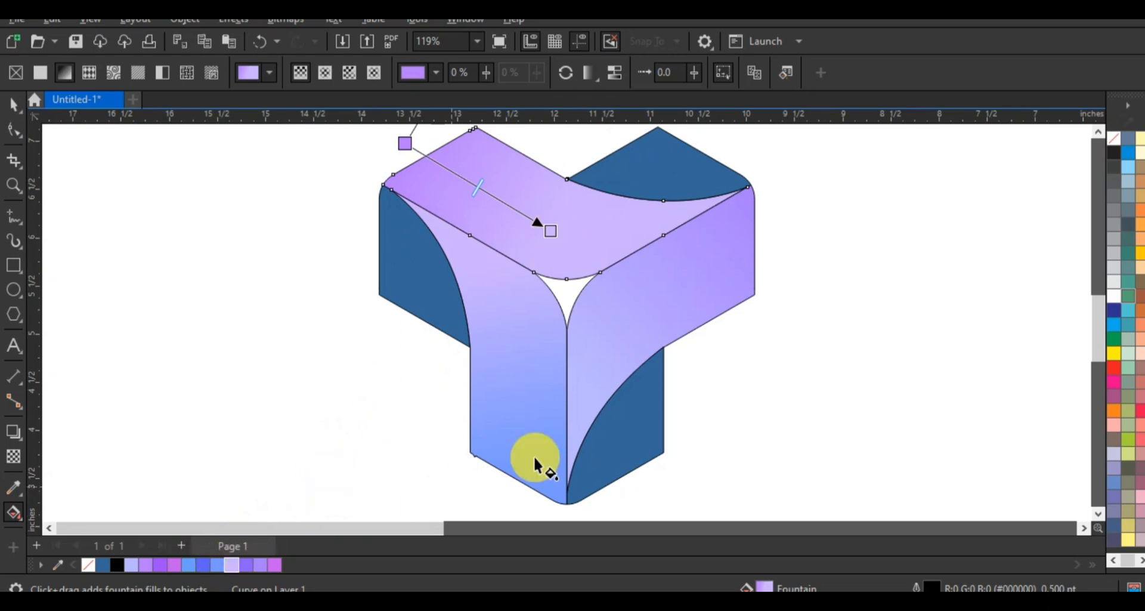
left_click(833, 357)
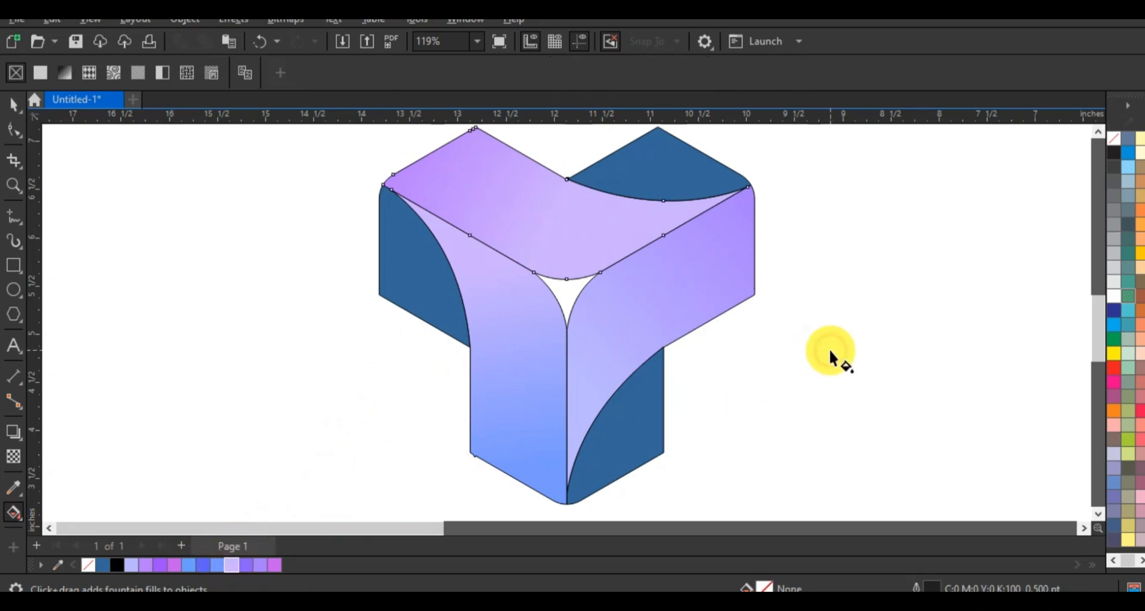
Apply a linear fountain fill to the upper-right dark blue piece, from orchid pink near its top corner to violet at its curved edge.
left_click(660, 178)
left_click_drag(689, 151, 631, 184)
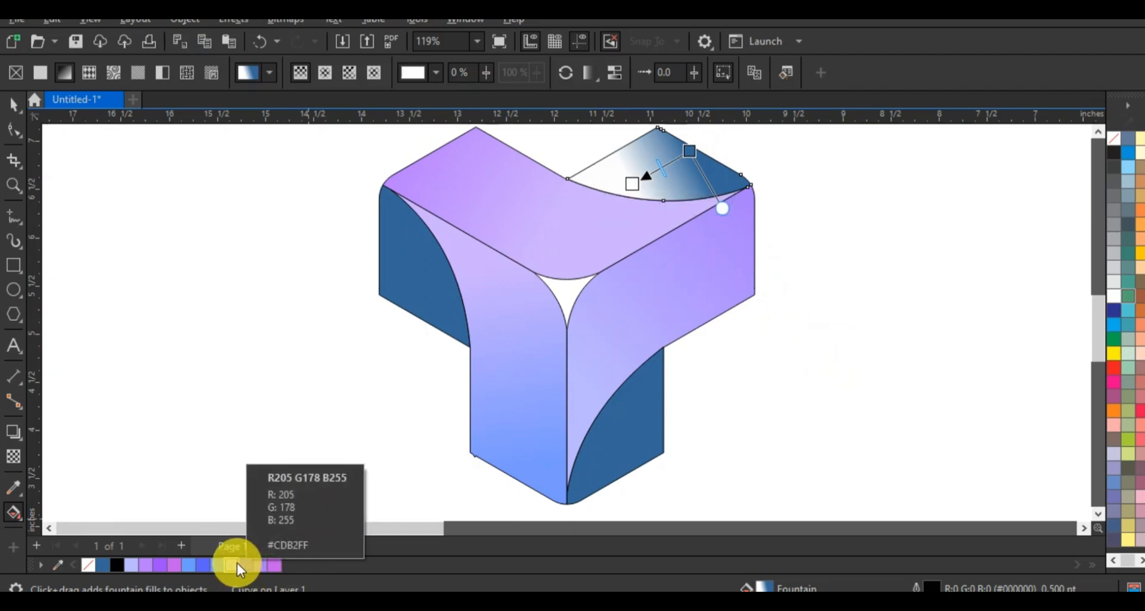
left_click_drag(244, 564, 251, 556)
left_click_drag(631, 186, 639, 200)
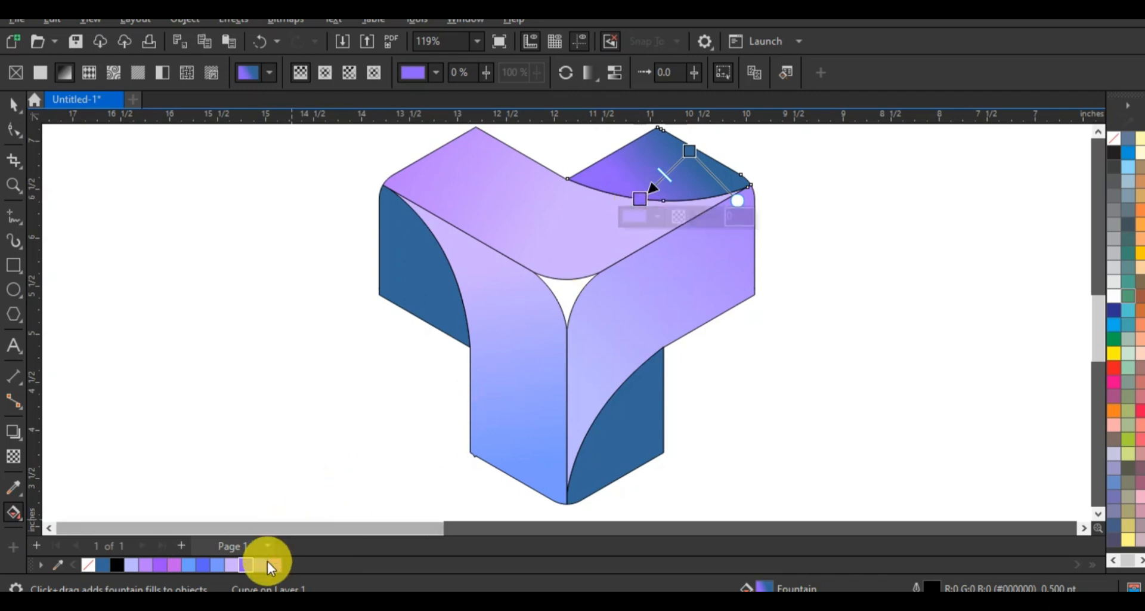
left_click_drag(179, 571, 676, 145)
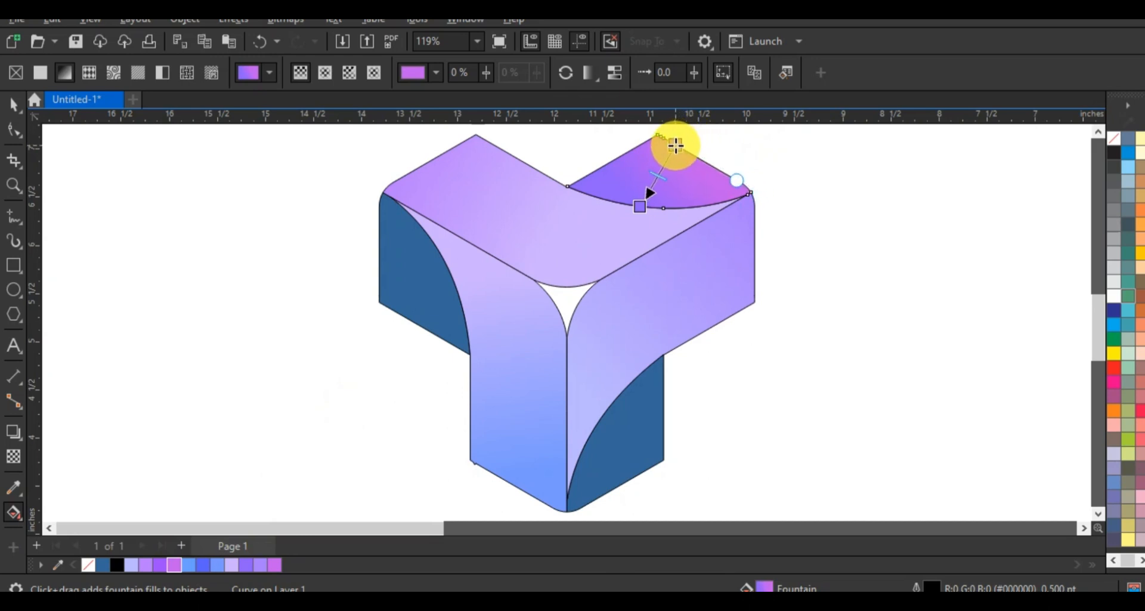
left_click_drag(637, 208, 664, 216)
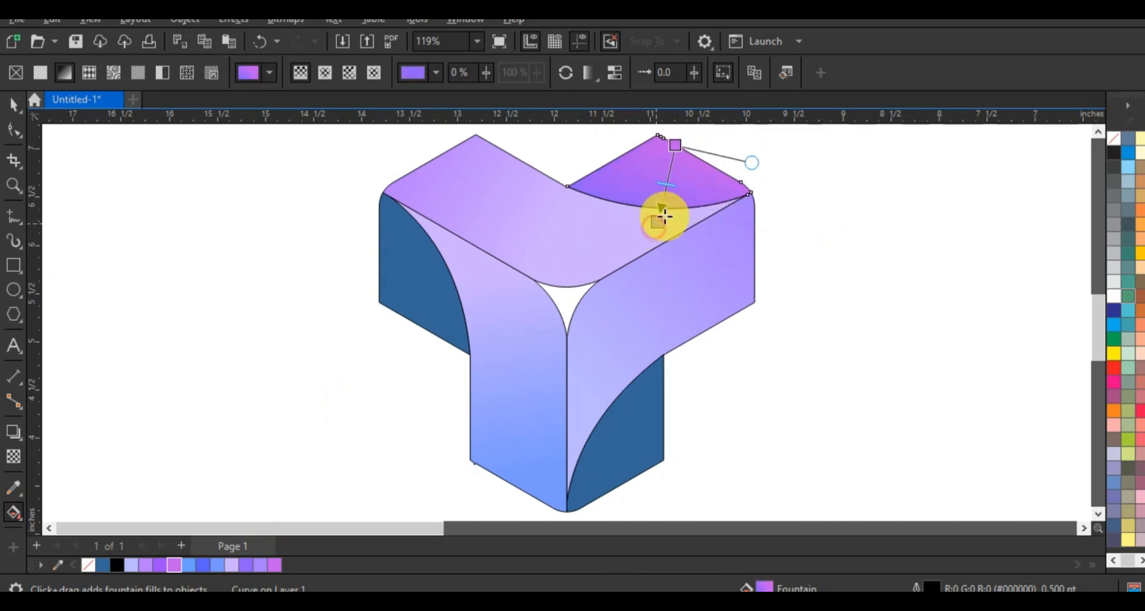
left_click(941, 230)
Apply a linear fountain fill to the lower-right dark blue piece, from light blue near its outer corner to vivid blue at its curved edge.
left_click(710, 277)
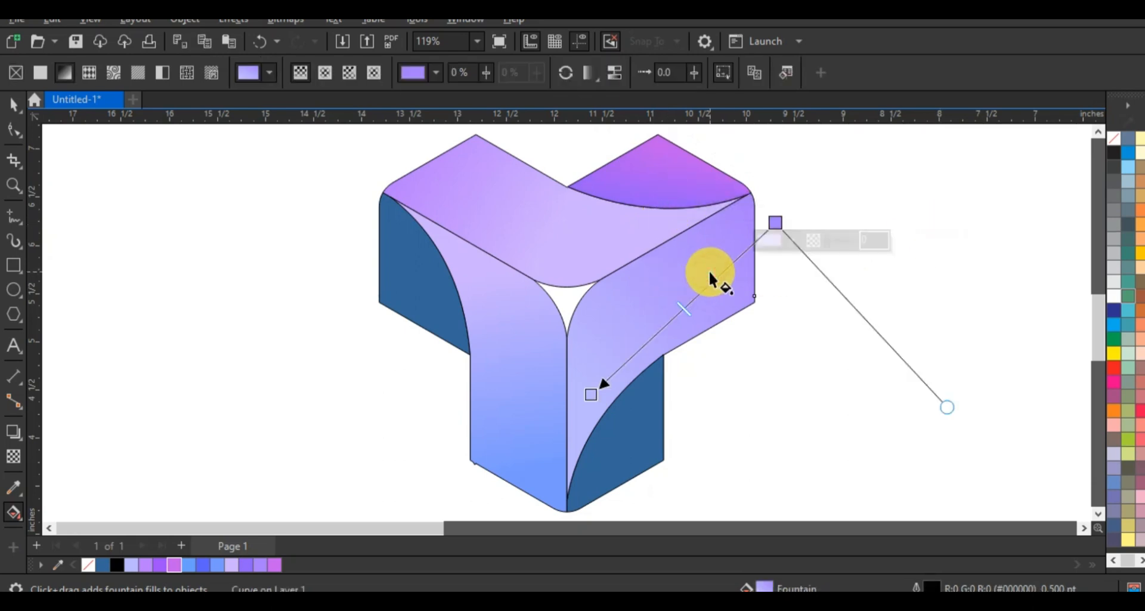
left_click(622, 442)
left_click_drag(645, 458, 609, 414)
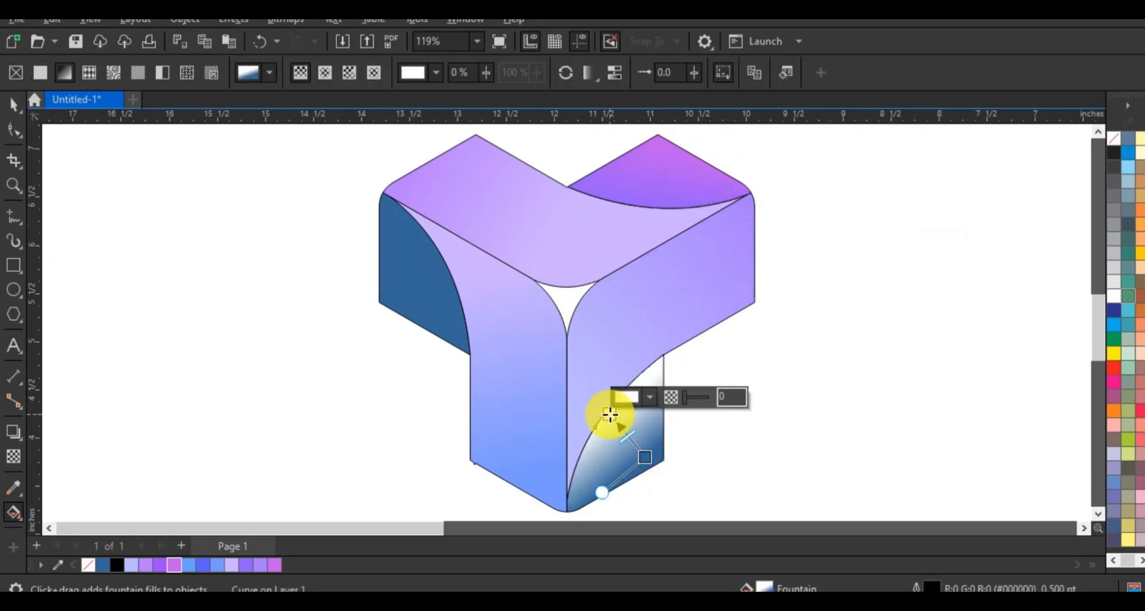
left_click_drag(203, 564, 610, 414)
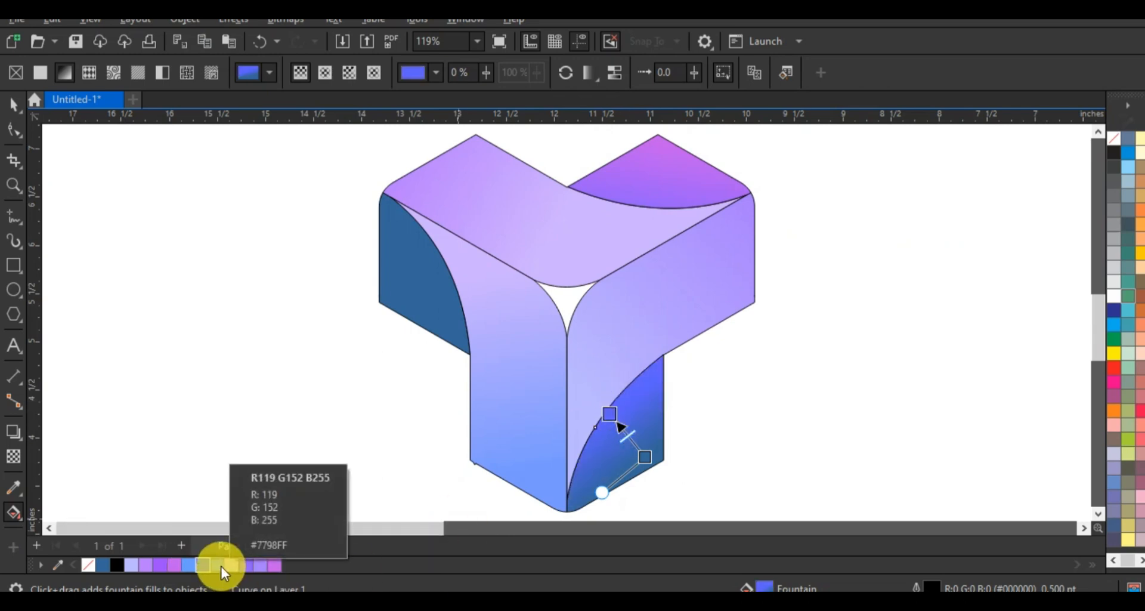
left_click_drag(209, 566, 667, 492)
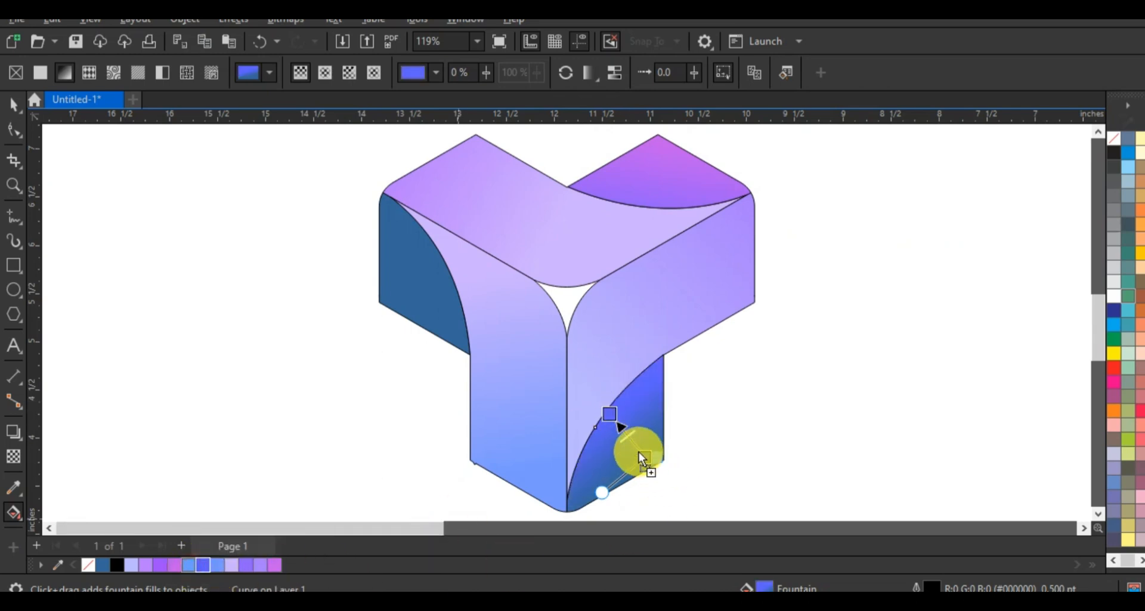
left_click_drag(638, 452, 641, 453)
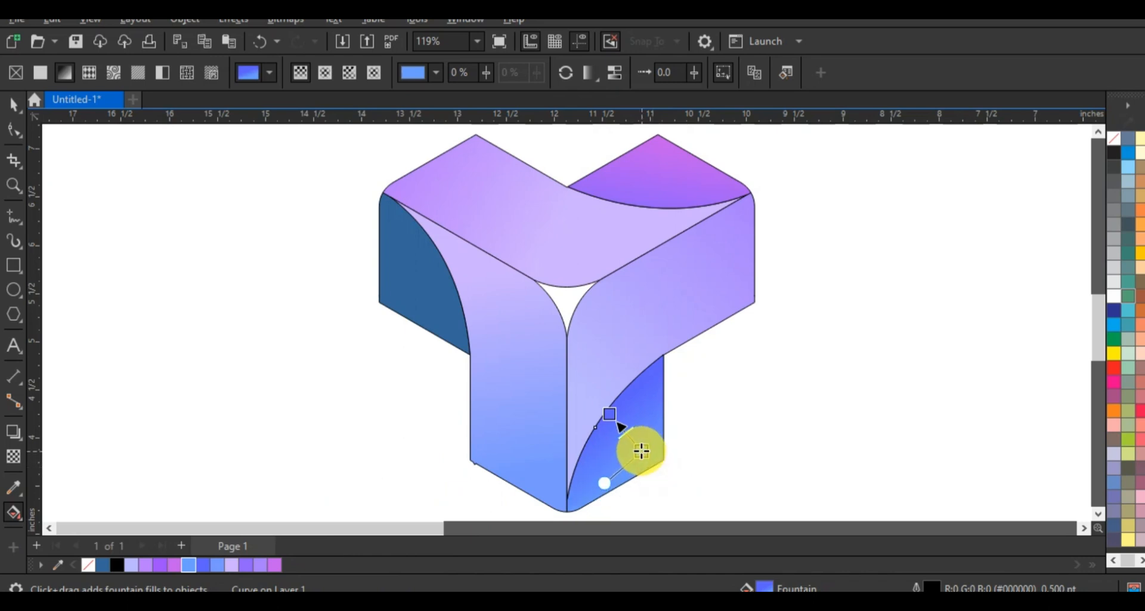
left_click(641, 452)
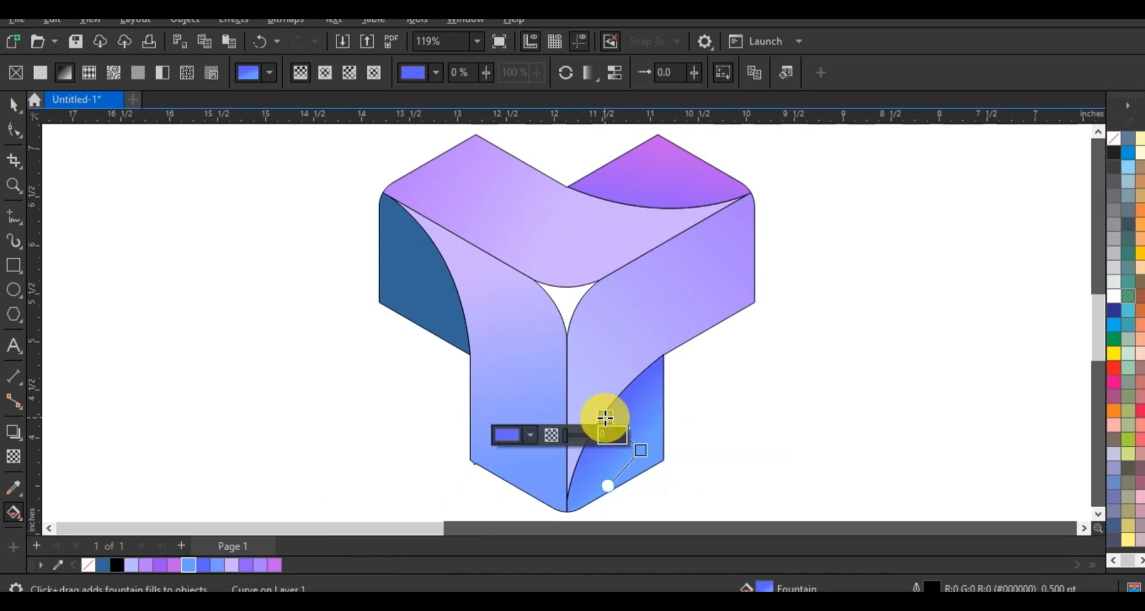
Apply a linear fountain fill to the left dark blue piece, from pale lavender at its lower-left corner to vivid blue at its curved edge.
left_click(428, 296)
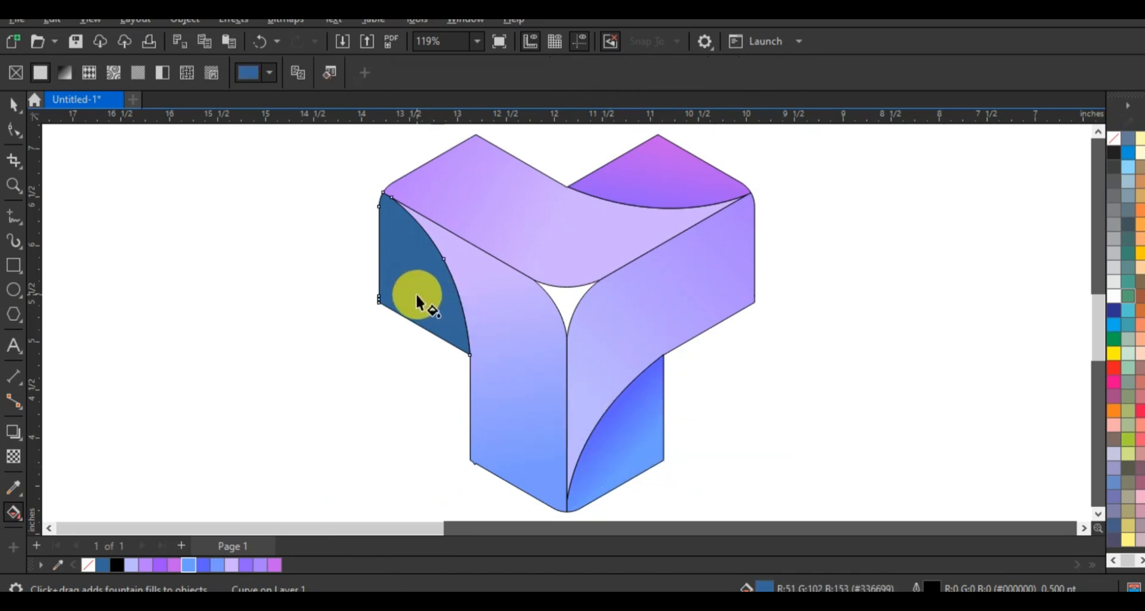
left_click_drag(389, 297, 438, 274)
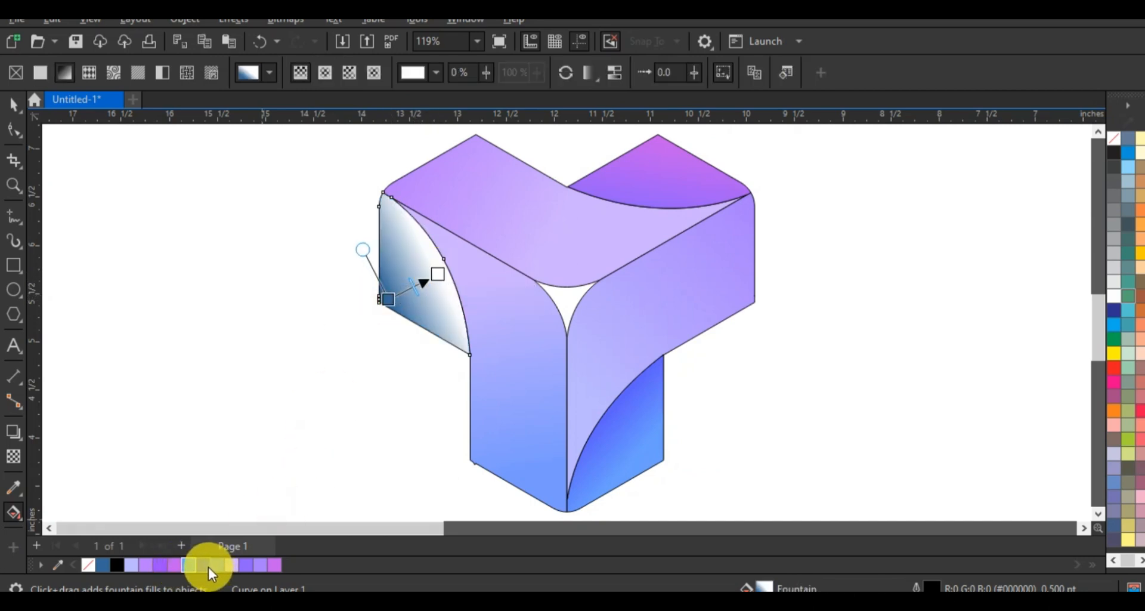
left_click_drag(207, 567, 217, 539)
left_click_drag(441, 273, 441, 274)
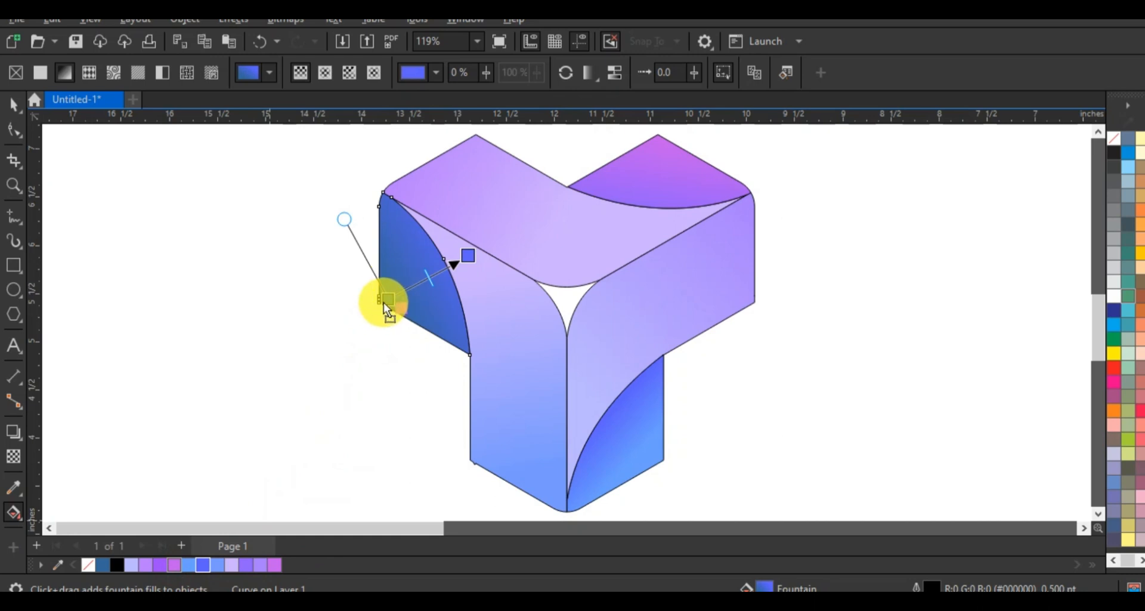
mouse_move(384, 302)
left_mouse_down()
mouse_move(394, 289)
mouse_move(388, 298)
left_mouse_up()
left_click_drag(469, 253, 454, 261)
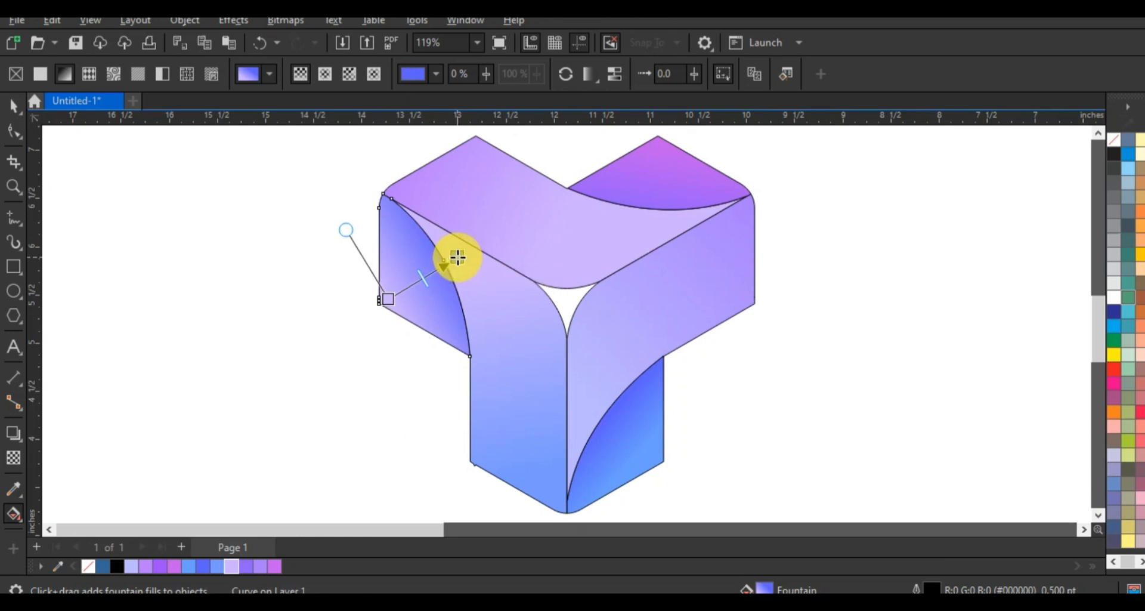
left_click(434, 402)
Remove the outlines from all six logo shapes and show the logo in full-screen preview.
left_click(13, 103)
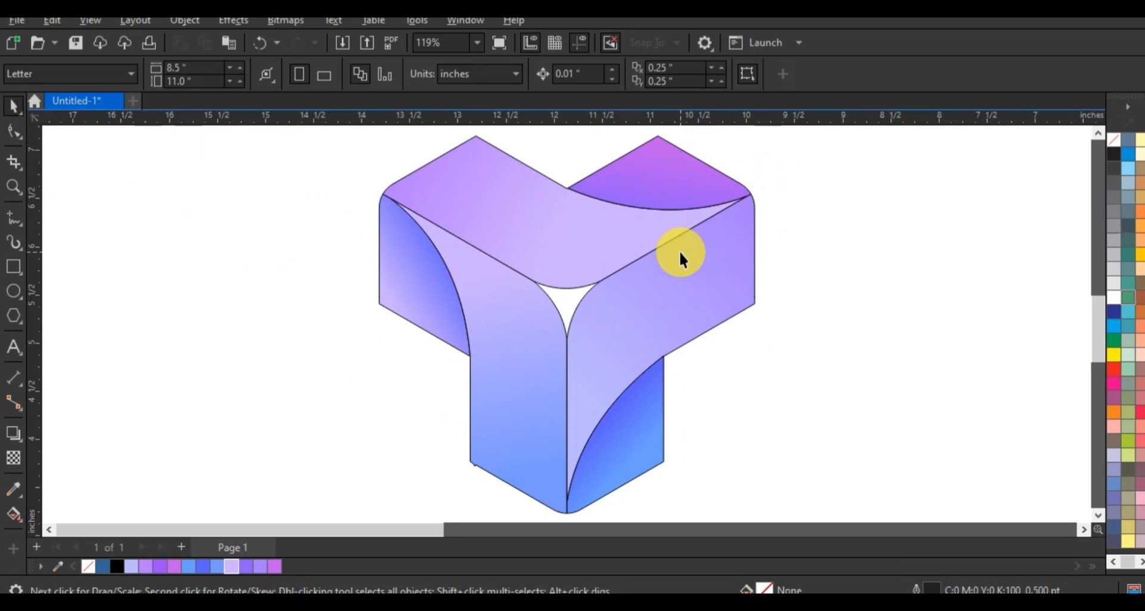
mouse_move(760, 129)
left_mouse_down()
mouse_move(483, 338)
mouse_move(390, 469)
mouse_move(374, 522)
mouse_move(335, 482)
left_mouse_up()
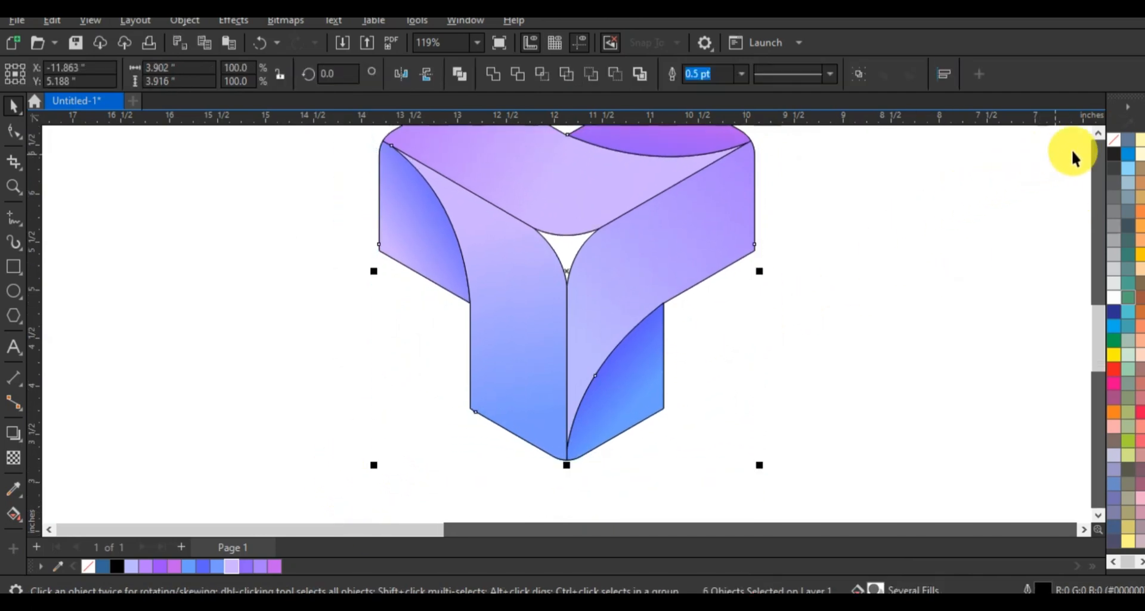
right_click(1113, 140)
left_click(1105, 148)
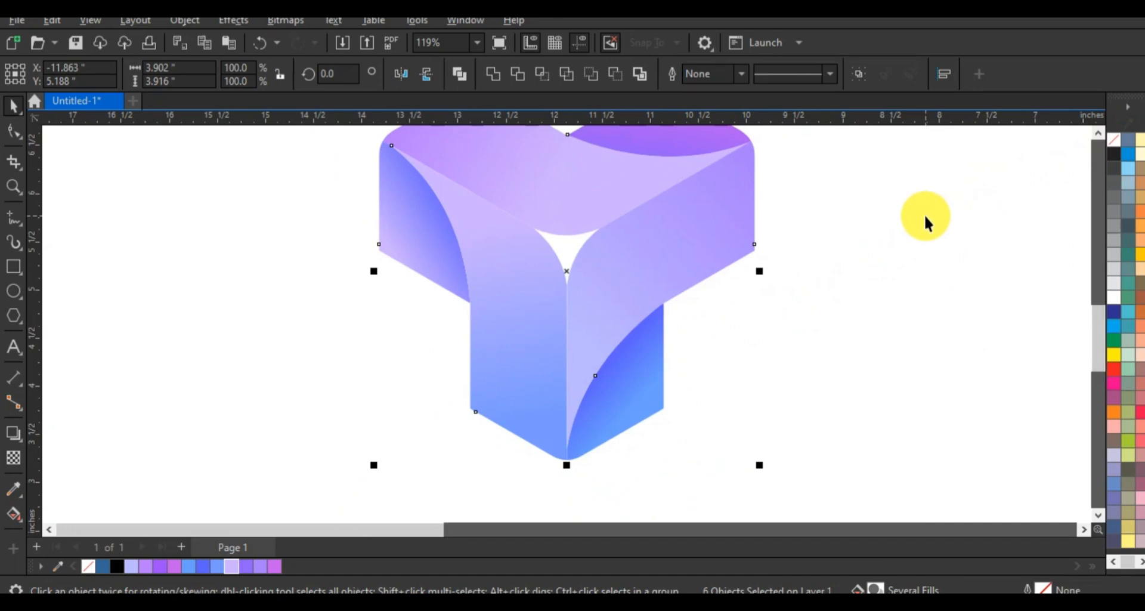
scroll(925, 217, "up", 2)
key("F9")
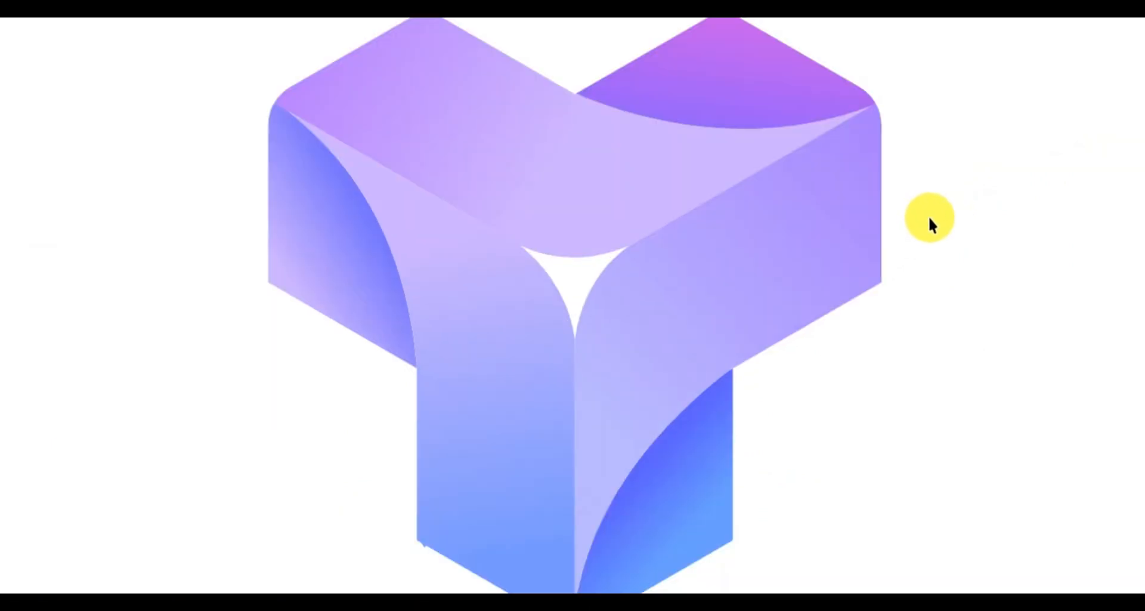